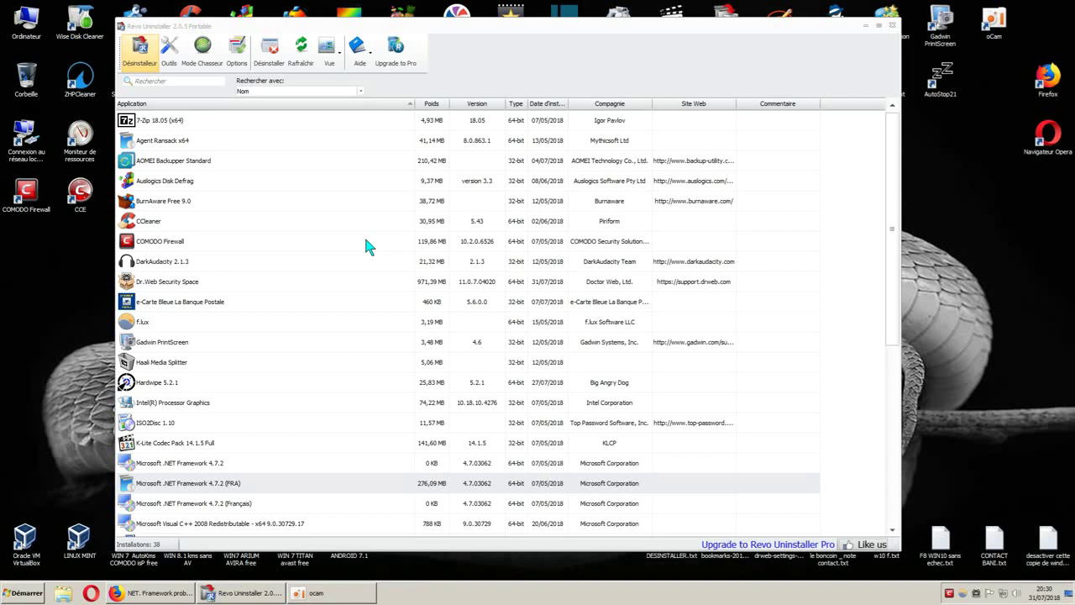
# Step: Minimize the uninstaller window, open Wise Registry Cleaner from the desktop to view its start screen, and close it
pyautogui.click(865, 25)
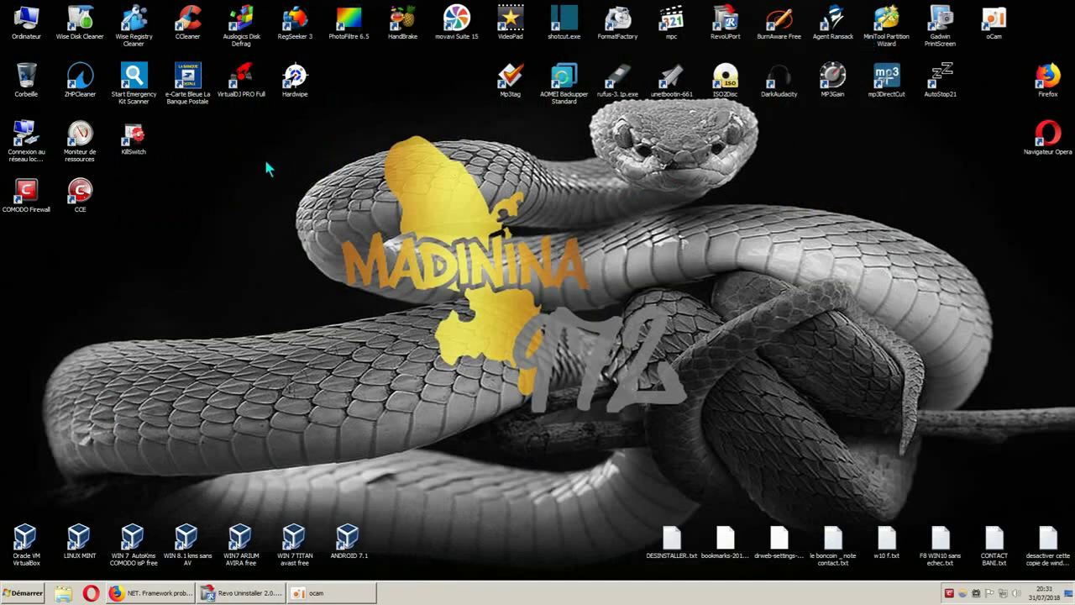
pyautogui.doubleClick(141, 44)
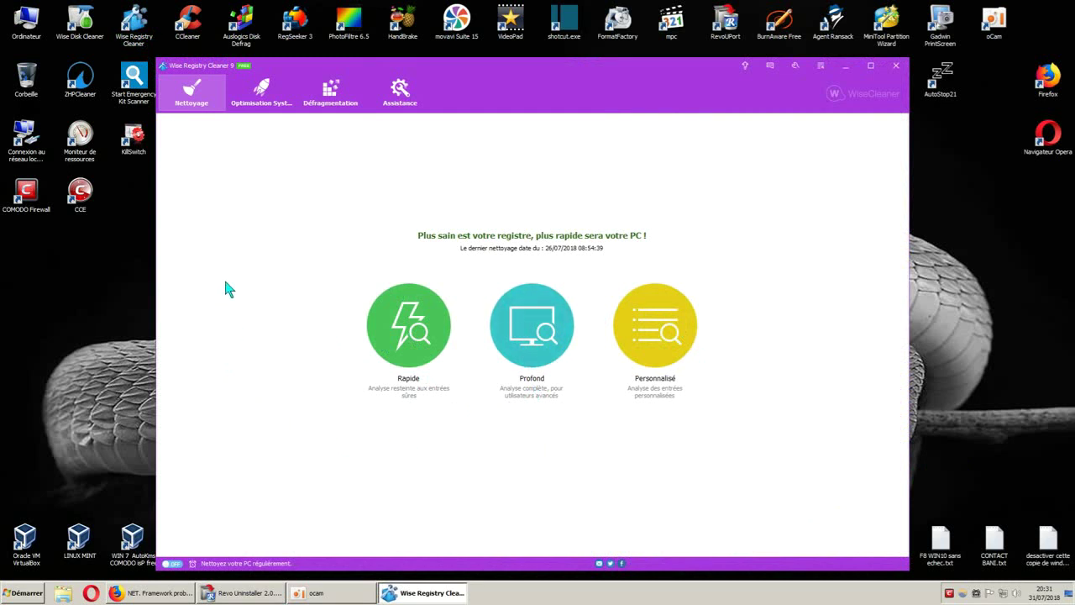
pyautogui.click(896, 65)
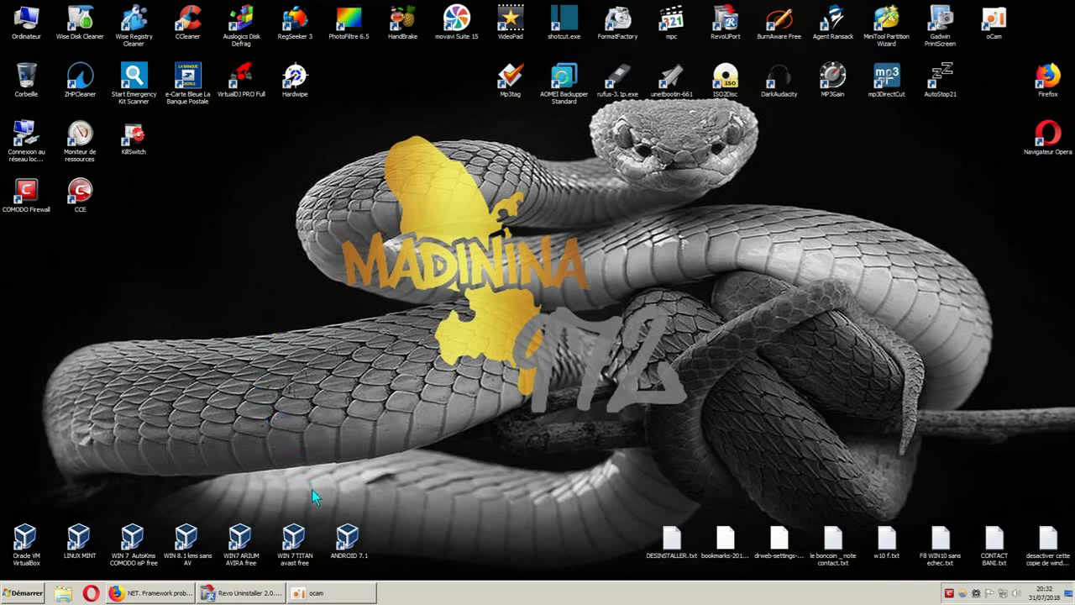
# Step: Switch back to Revo Uninstaller and locate the three Microsoft .NET Framework 4.7.2 entries in the application list
pyautogui.moveTo(257, 594)
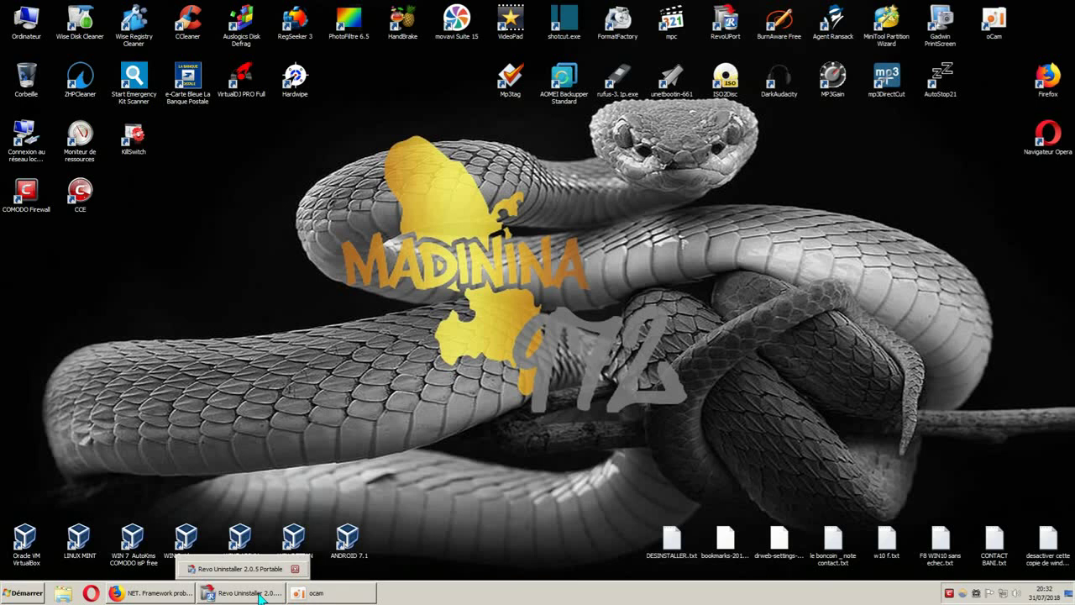
pyautogui.click(260, 595)
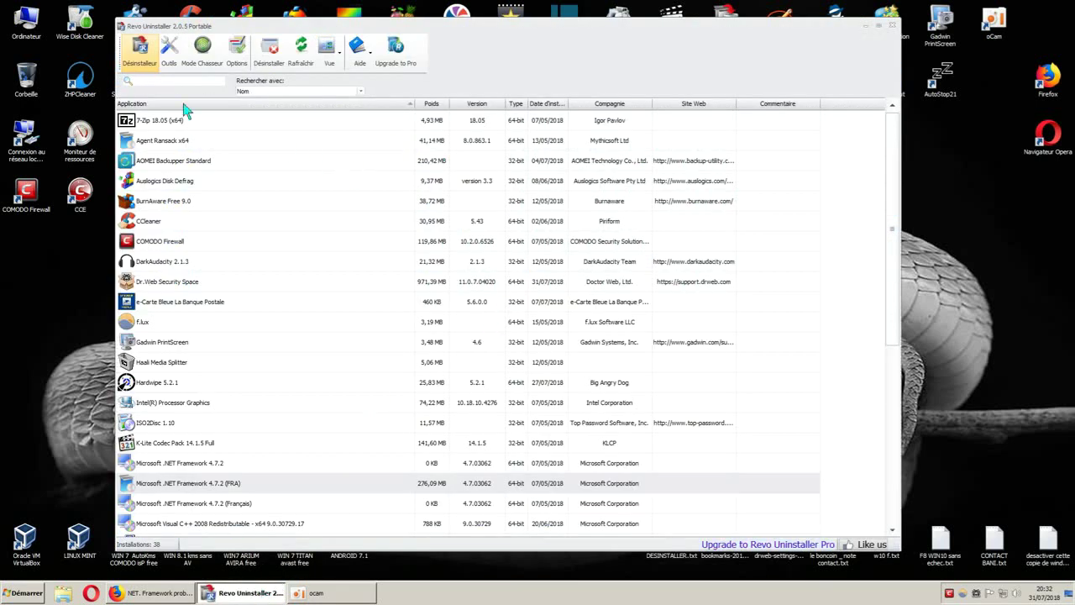
pyautogui.moveTo(684, 31); pyautogui.dragTo(644, 23)
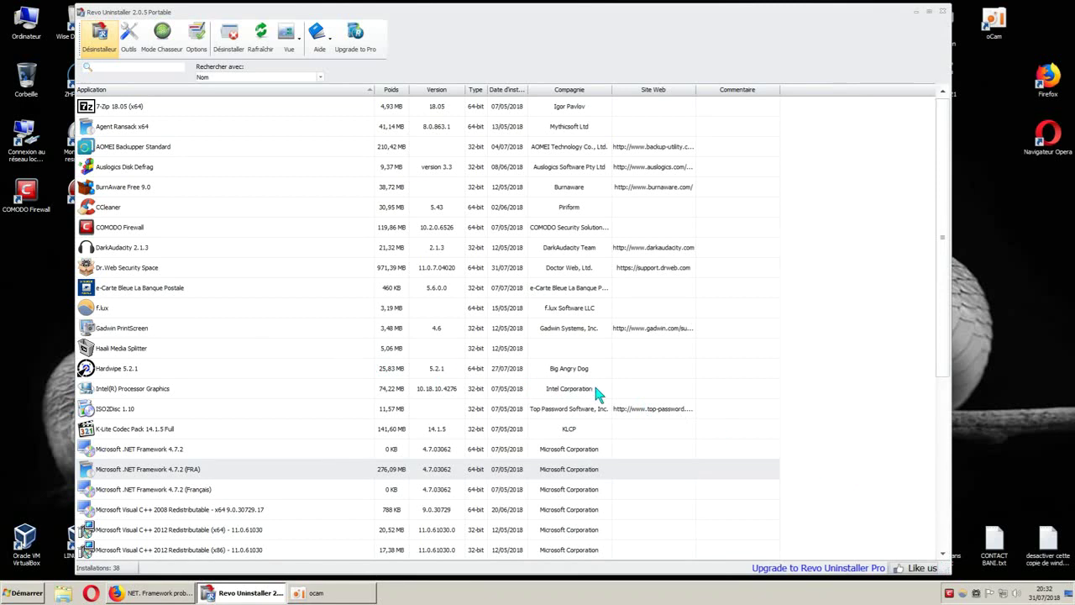
pyautogui.moveTo(940, 361); pyautogui.dragTo(941, 456)
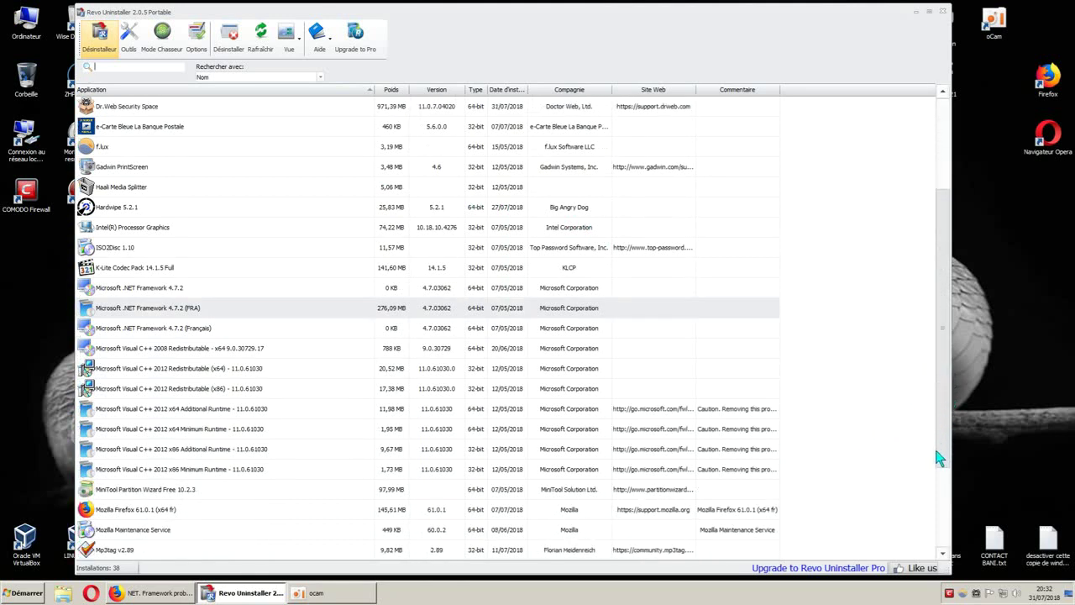
pyautogui.click(164, 290)
pyautogui.click(185, 309)
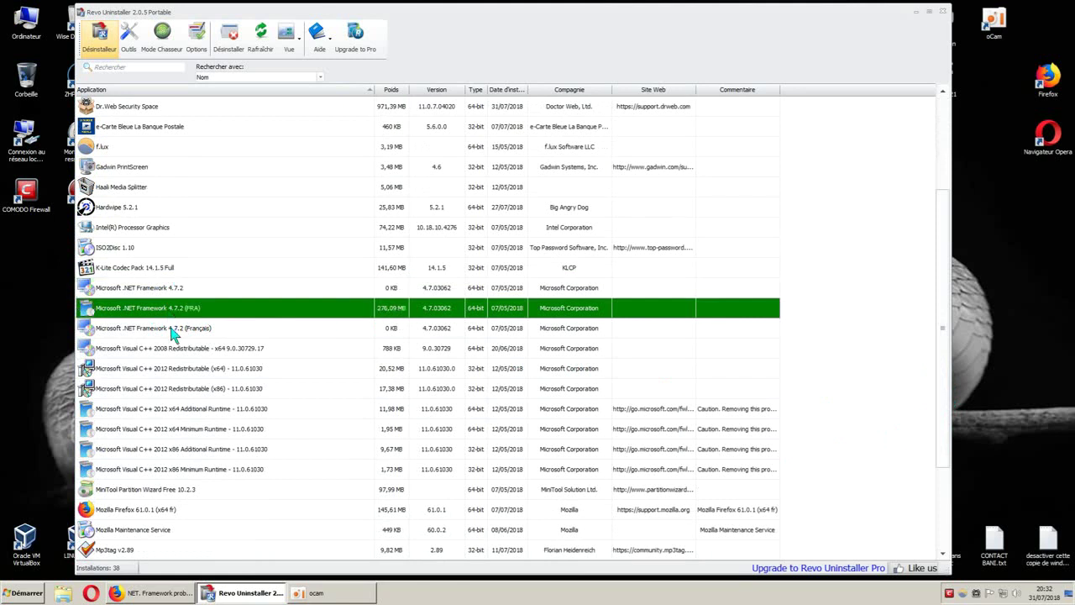
pyautogui.click(174, 330)
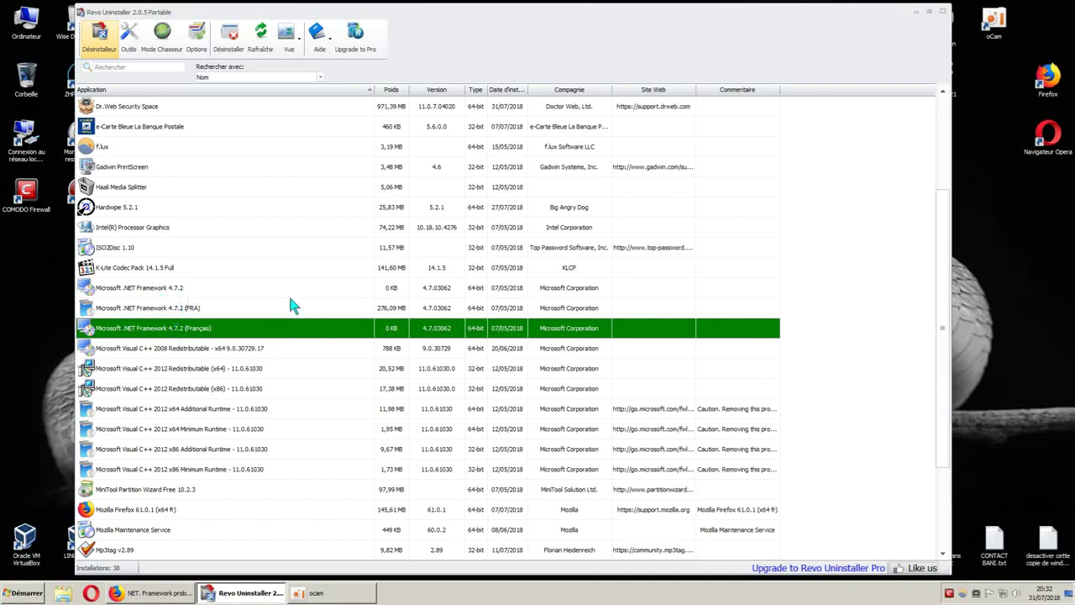
# Step: Open the installation folder of Microsoft .NET Framework 4.7.2 to view its path and files, and close it
pyautogui.rightClick(173, 289)
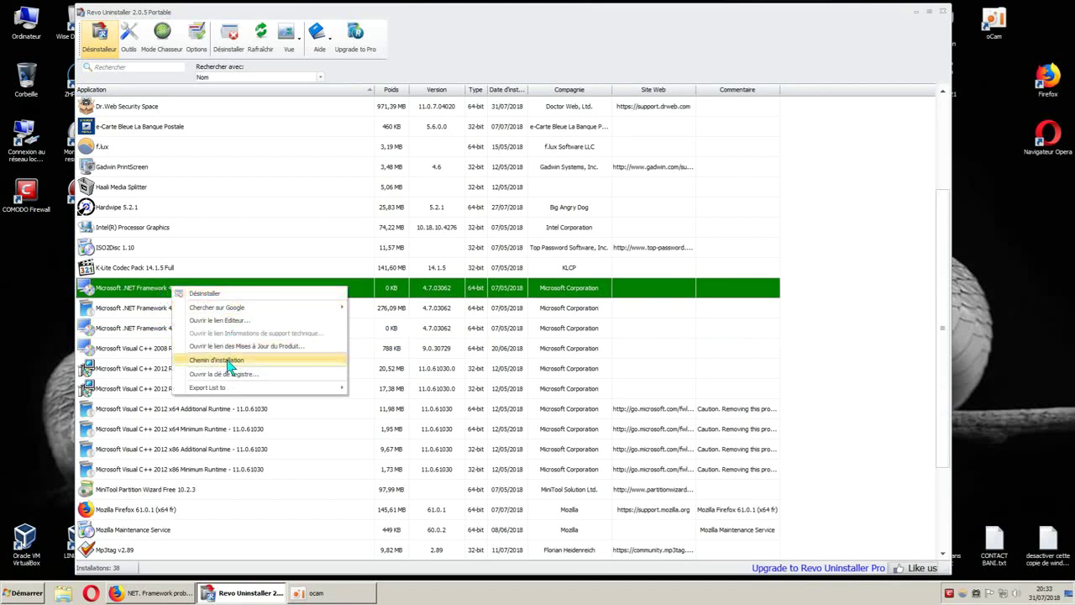
pyautogui.click(229, 364)
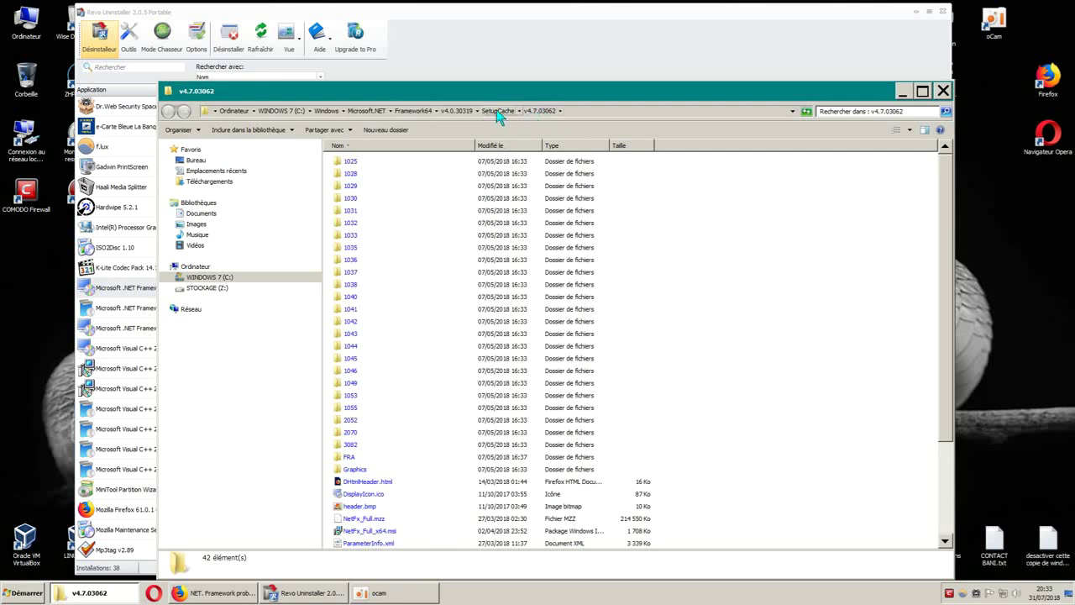
pyautogui.click(944, 90)
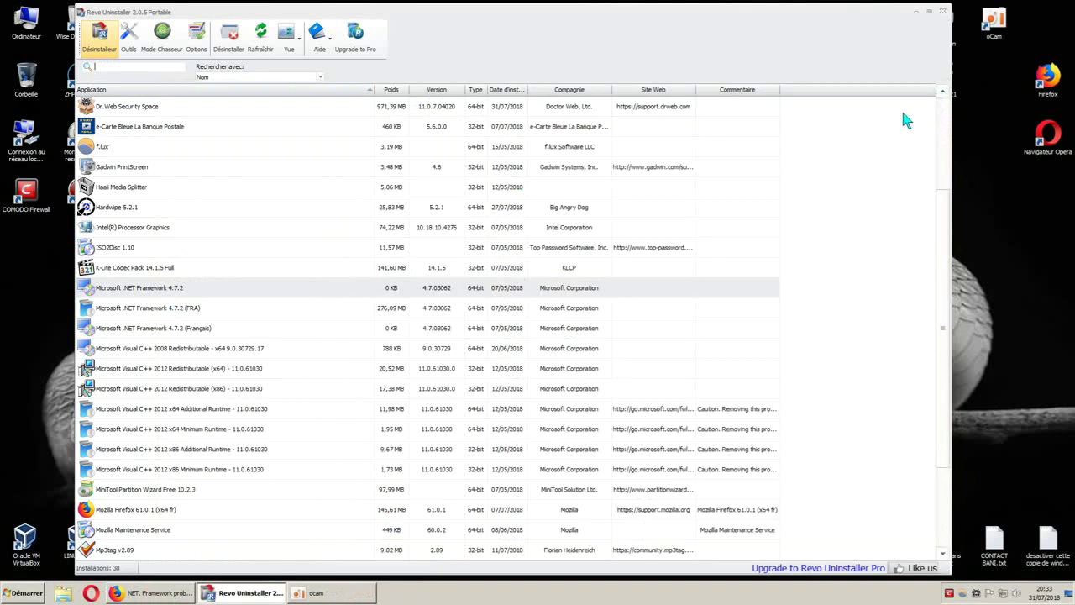
# Step: Check the available actions for the (FRA) entry, and view the installation folder of Microsoft .NET Framework 4.7.2 (Français) before closing it
pyautogui.click(147, 311)
pyautogui.rightClick(147, 310)
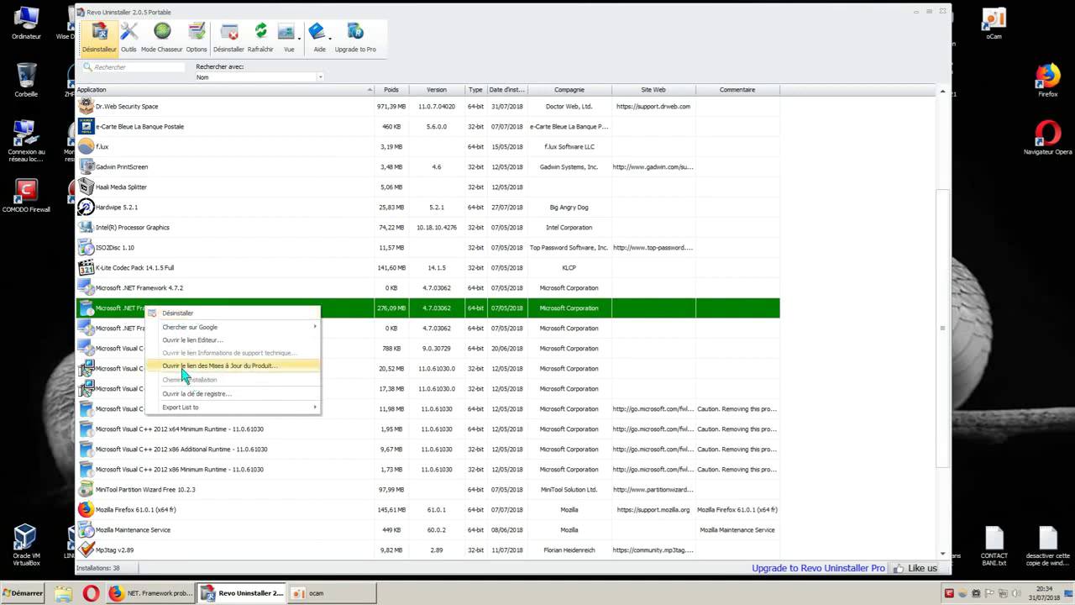
pyautogui.click(130, 334)
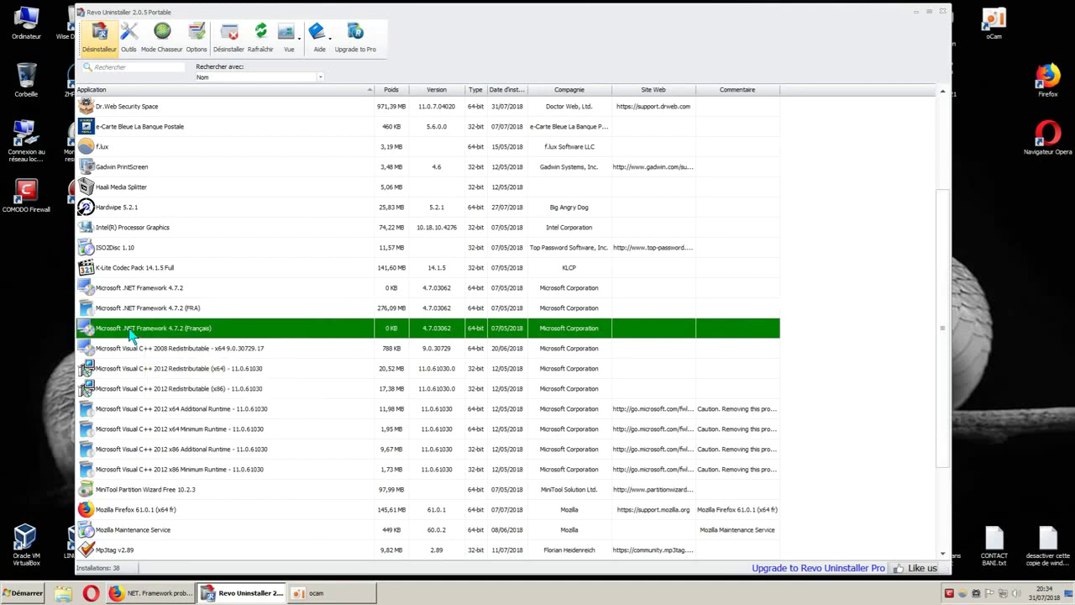
pyautogui.rightClick(131, 334)
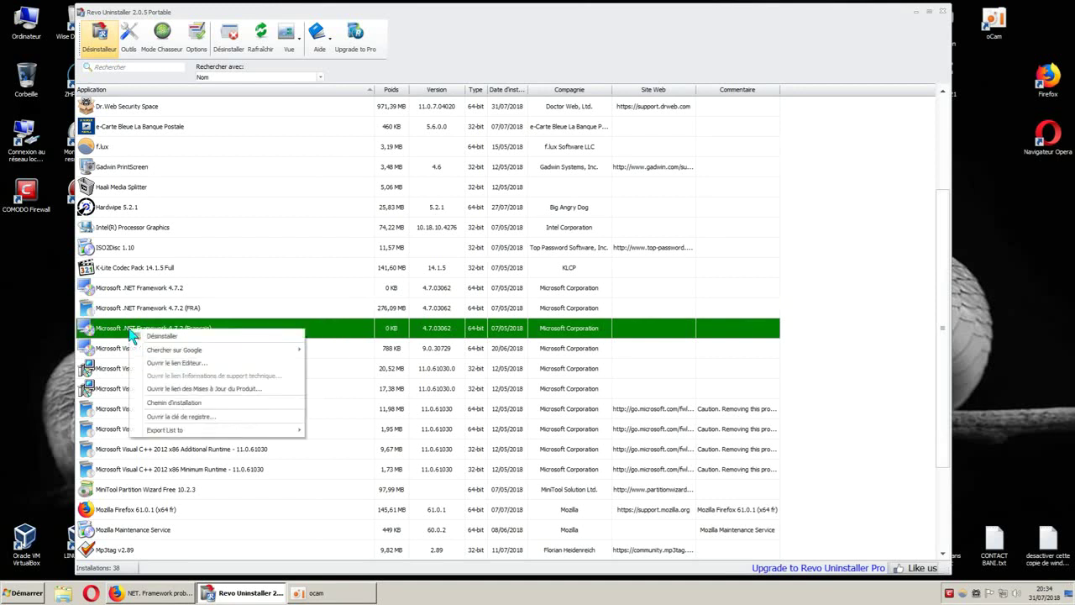
pyautogui.click(201, 405)
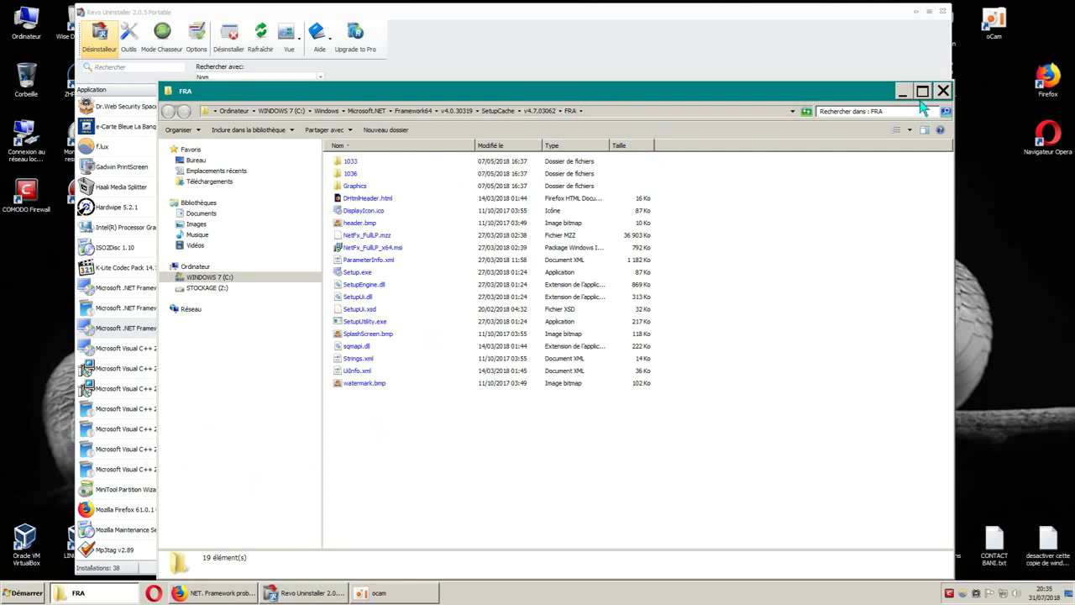
pyautogui.click(944, 91)
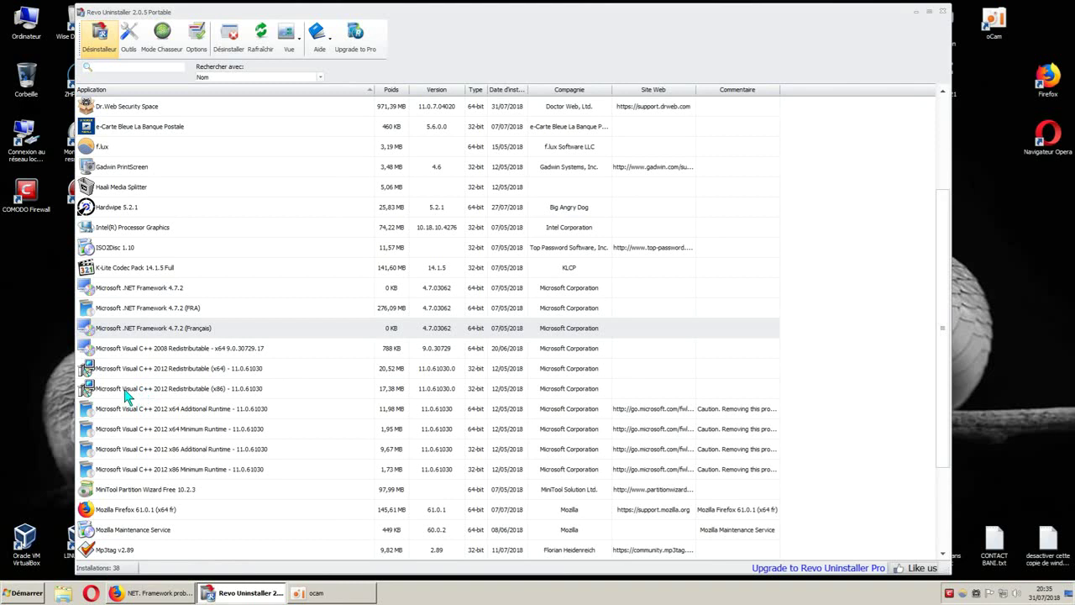
# Step: Open the registry key of Microsoft .NET Framework 4.7.2 in the Registry Editor and bring its parent Uninstall key into view
pyautogui.click(154, 290)
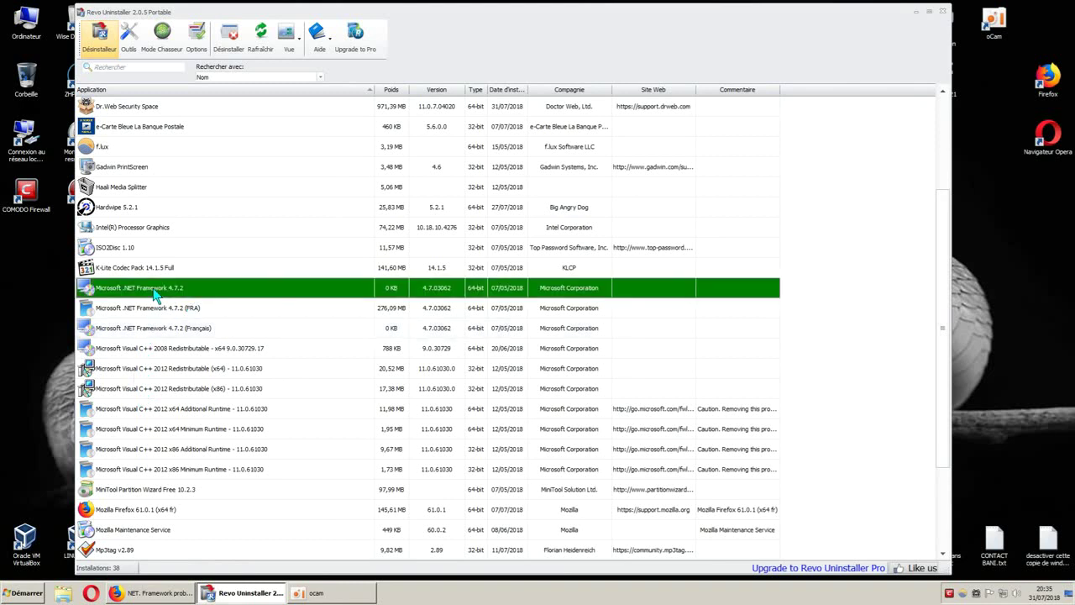
pyautogui.rightClick(154, 290)
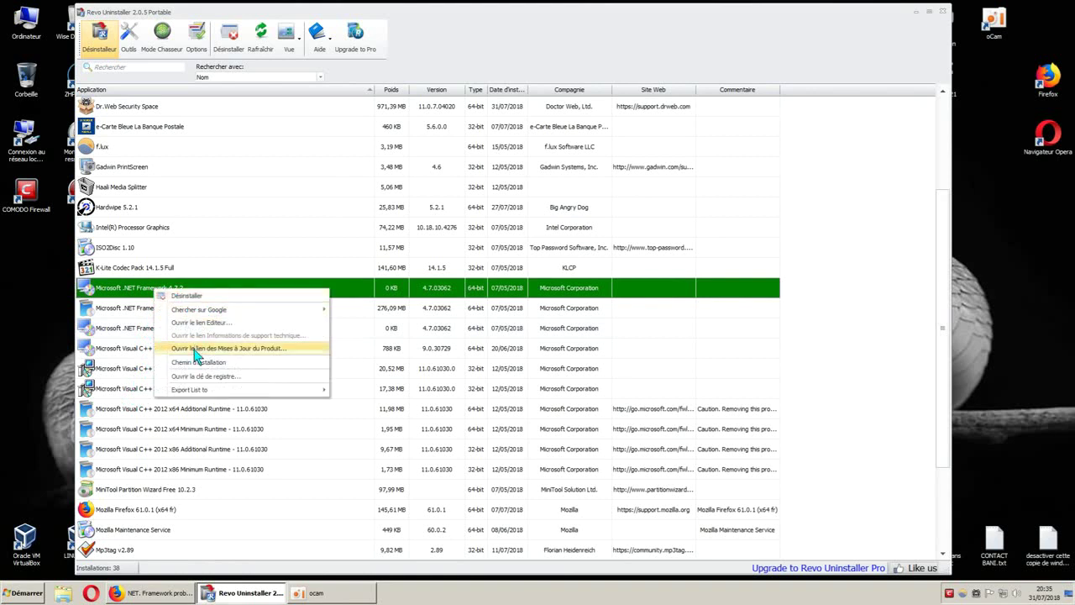
pyautogui.click(189, 378)
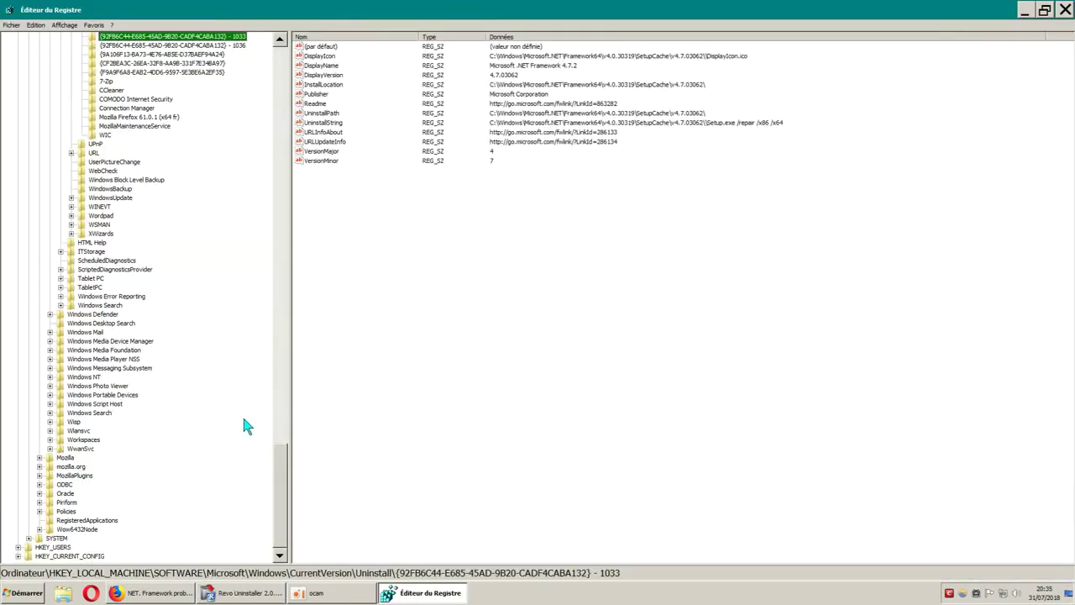
pyautogui.moveTo(285, 476); pyautogui.dragTo(287, 444)
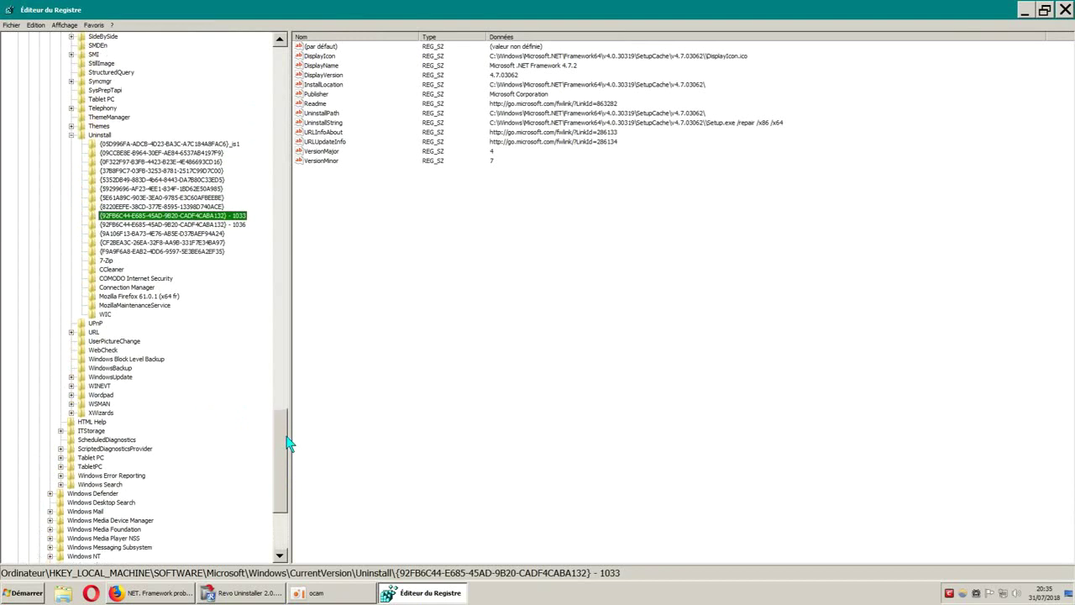
pyautogui.moveTo(287, 443); pyautogui.dragTo(287, 441)
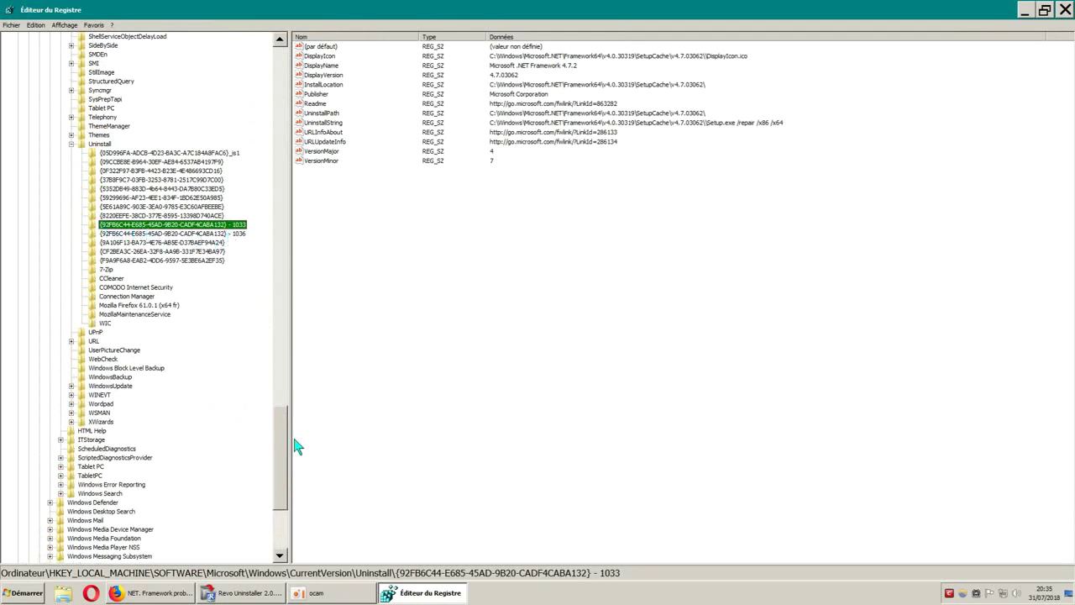
# Step: Trace the key's path through the registry tree from HKEY_LOCAL_MACHINE, SOFTWARE, Microsoft, Windows and CurrentVersion down to Uninstall
pyautogui.moveTo(283, 452); pyautogui.dragTo(296, 77)
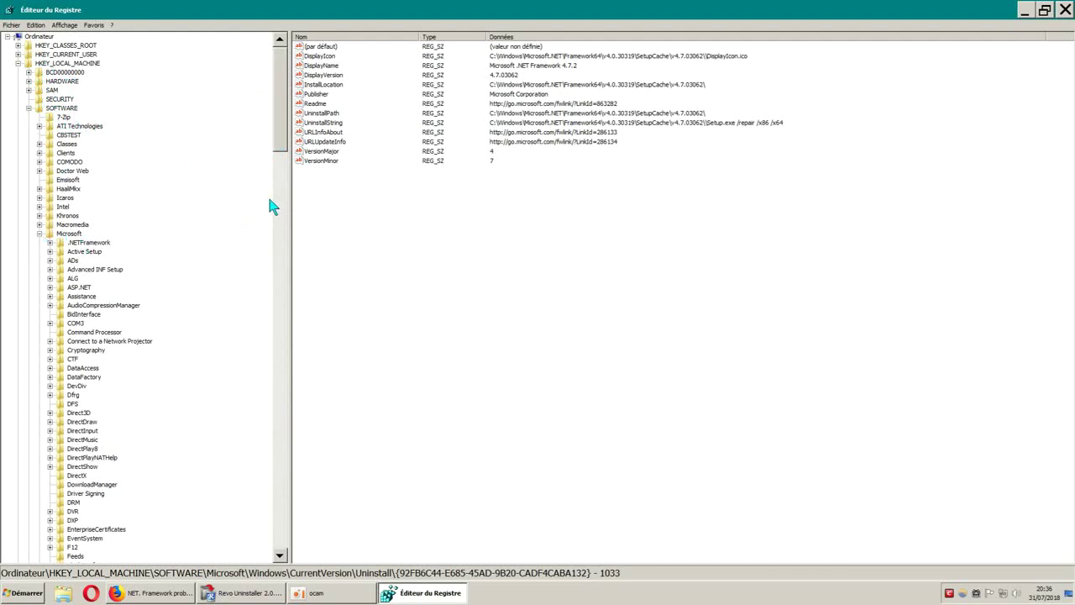
pyautogui.moveTo(282, 149); pyautogui.dragTo(274, 354)
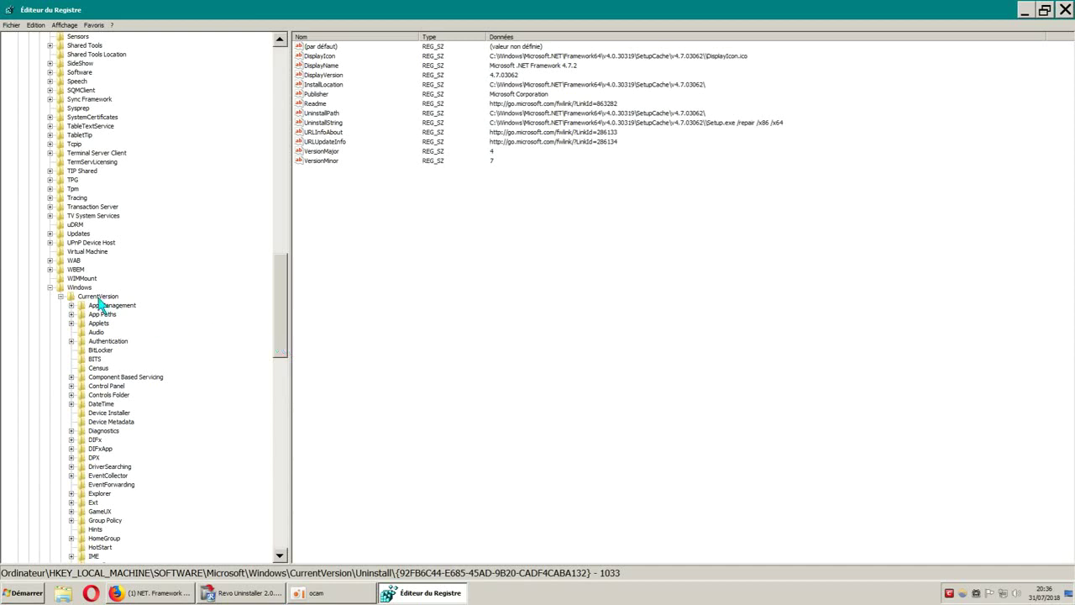
pyautogui.moveTo(282, 322); pyautogui.dragTo(281, 434)
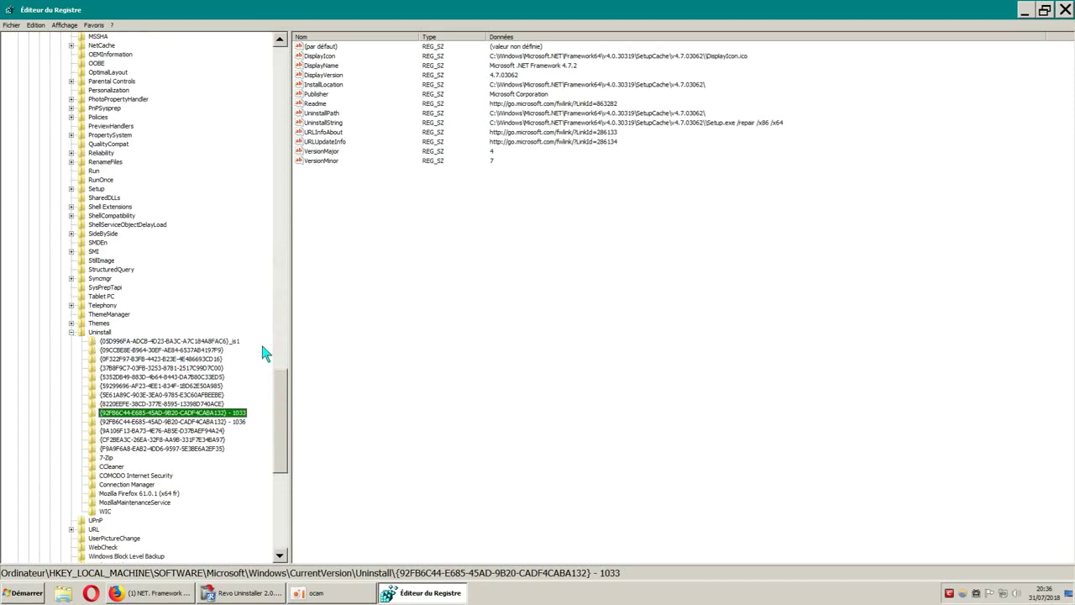
pyautogui.moveTo(282, 399); pyautogui.dragTo(290, 65)
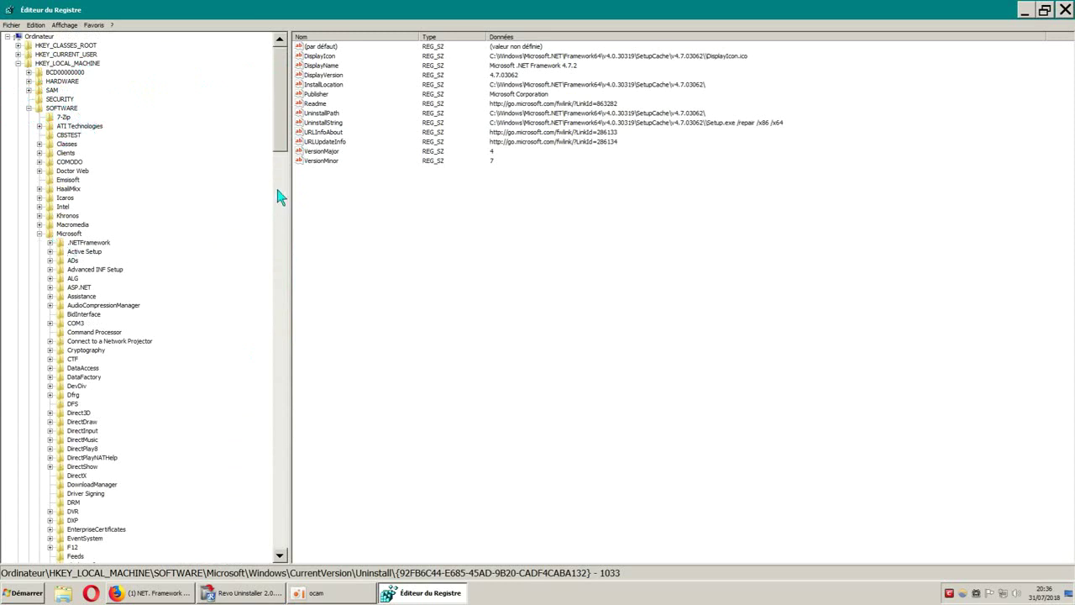
pyautogui.moveTo(282, 143); pyautogui.dragTo(265, 355)
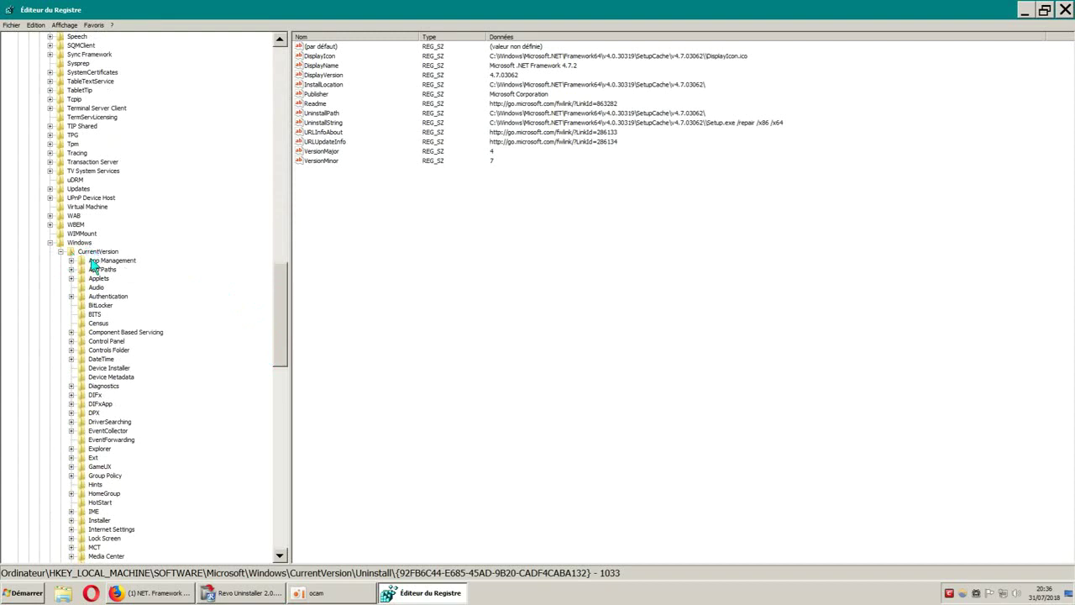
pyautogui.moveTo(283, 304); pyautogui.dragTo(277, 412)
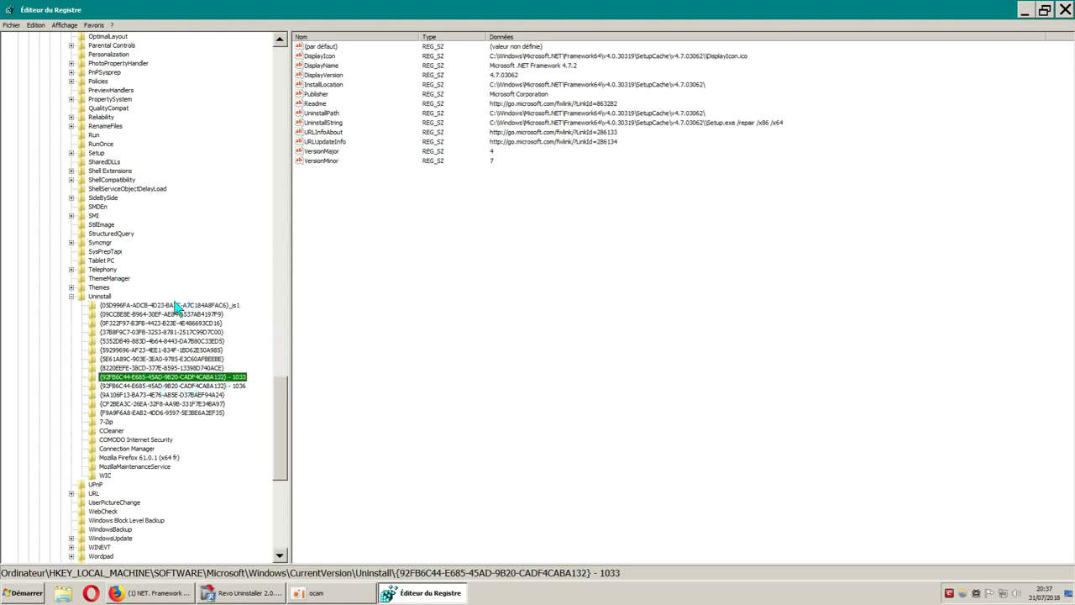
# Step: Examine the values of the first two subkeys under Uninstall without changing them, and close the Registry Editor
pyautogui.click(172, 305)
pyautogui.moveTo(336, 253); pyautogui.dragTo(336, 47)
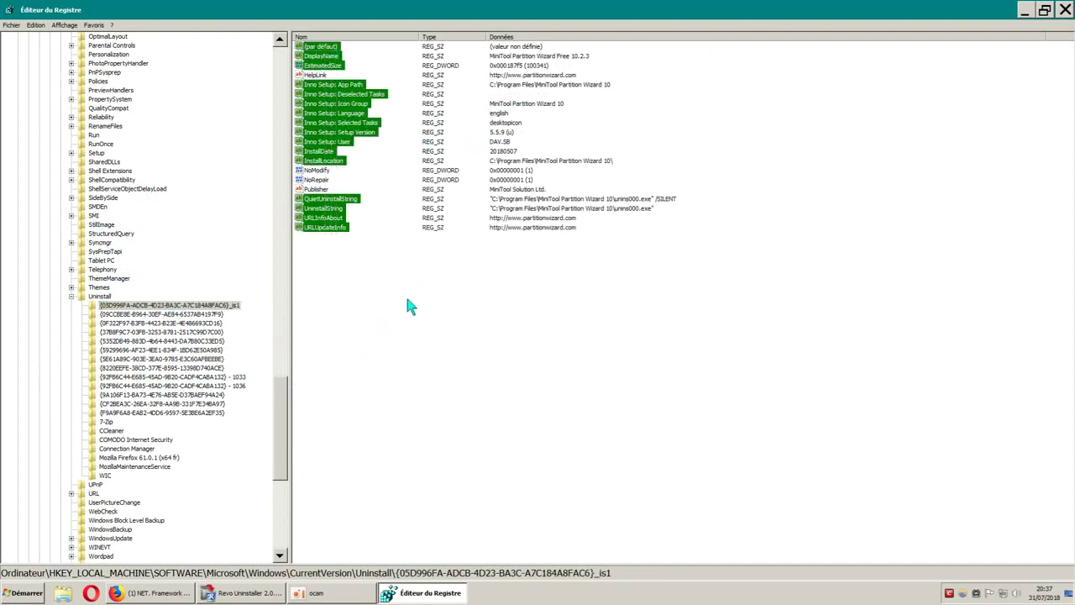
pyautogui.click(357, 286)
pyautogui.moveTo(325, 271); pyautogui.dragTo(336, 46)
pyautogui.click(396, 326)
pyautogui.click(213, 307)
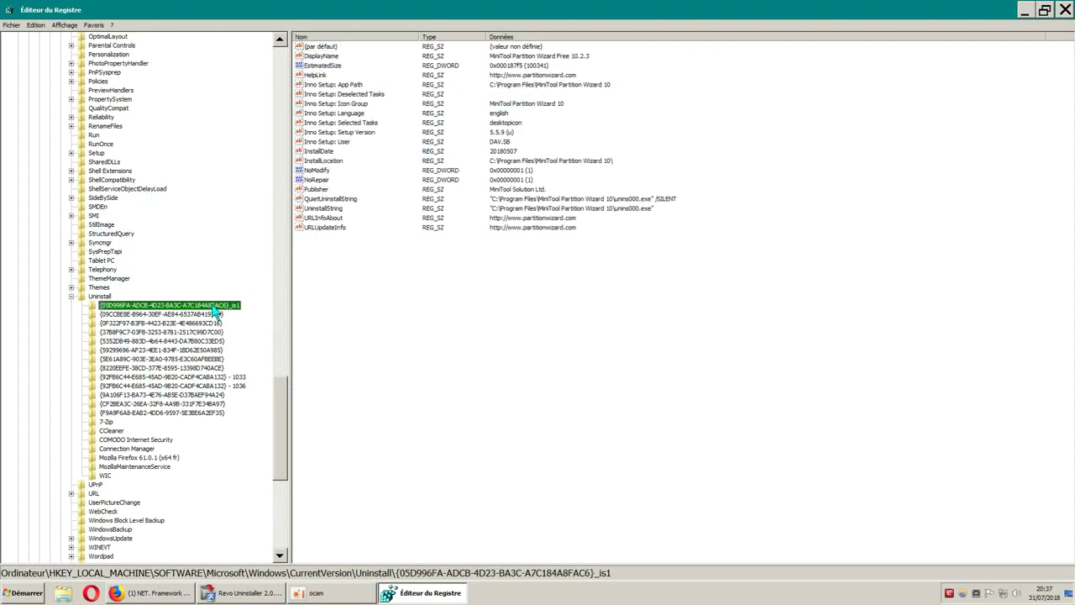
pyautogui.click(177, 315)
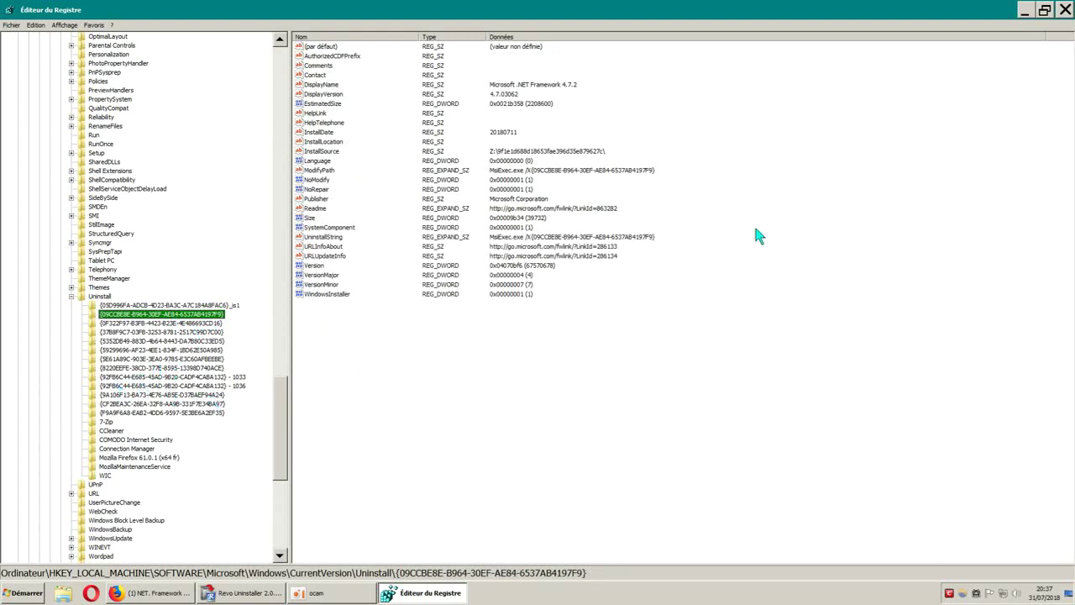
pyautogui.click(1066, 10)
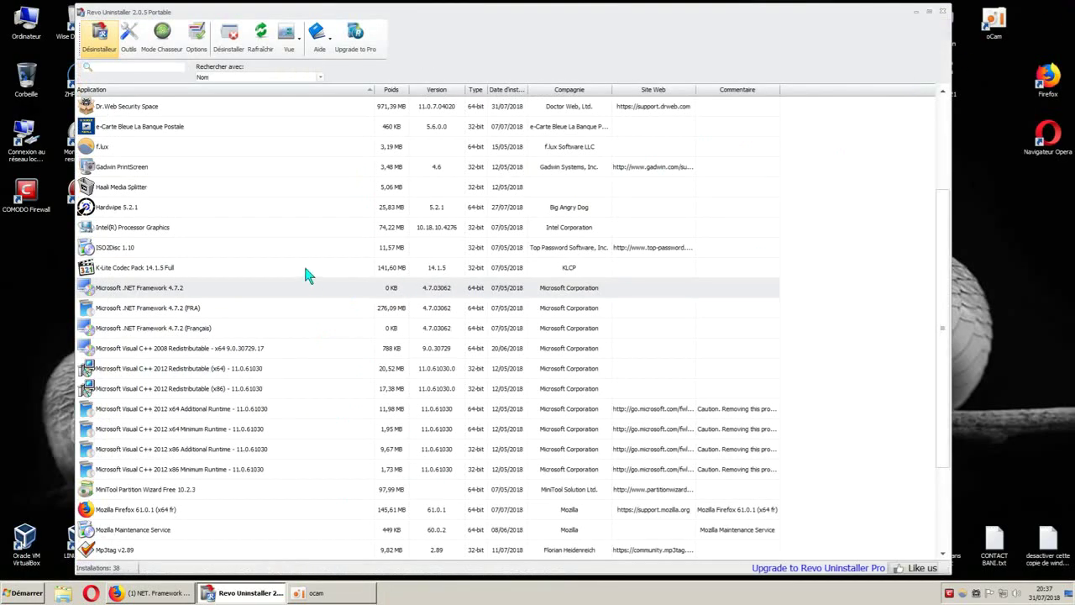
# Step: Reopen the Microsoft .NET Framework 4.7.2 registry key from Revo Uninstaller and locate it among the Uninstall subkeys
pyautogui.rightClick(174, 289)
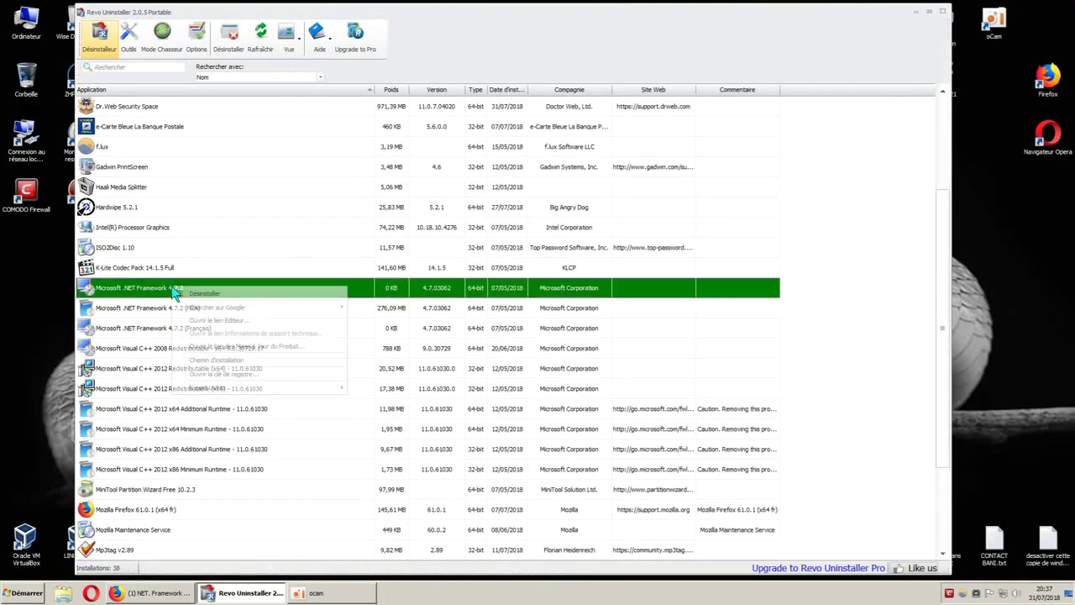
pyautogui.click(216, 376)
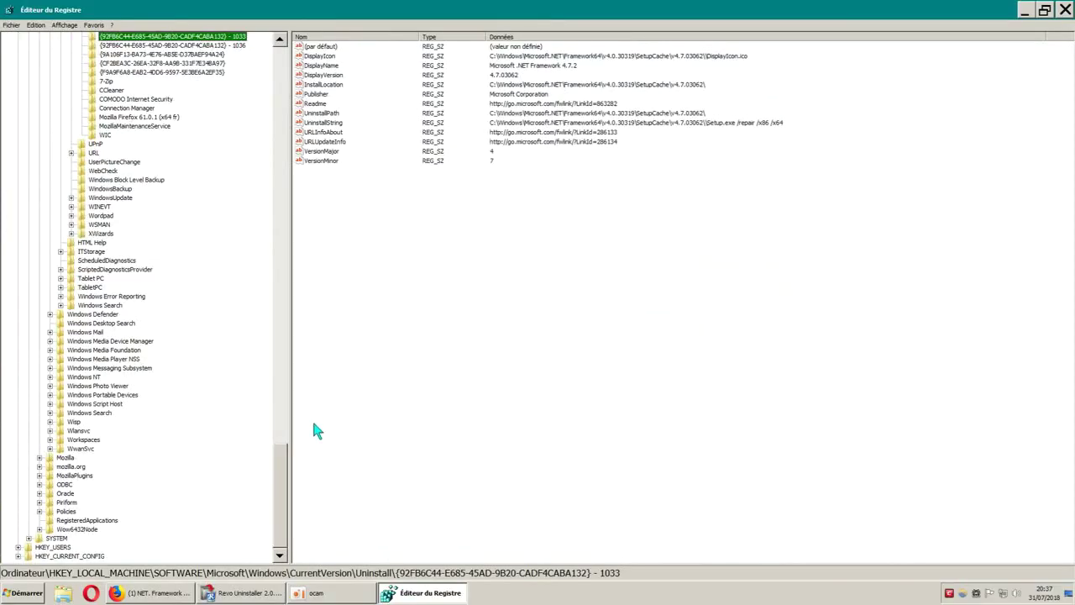
pyautogui.moveTo(284, 464); pyautogui.dragTo(293, 391)
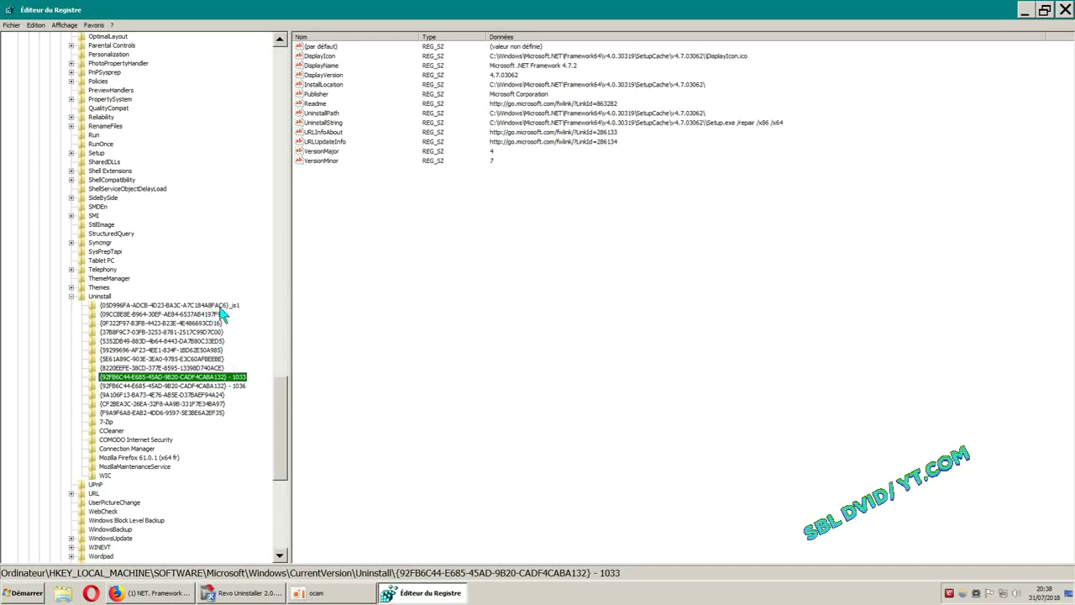
# Step: Examine the first two Uninstall subkeys, compare the values of the {92FB6C44-E685-45AD-9B20-CADF4CABA132} - 1033 and - 1036 subkeys, and close the Registry Editor
pyautogui.click(172, 305)
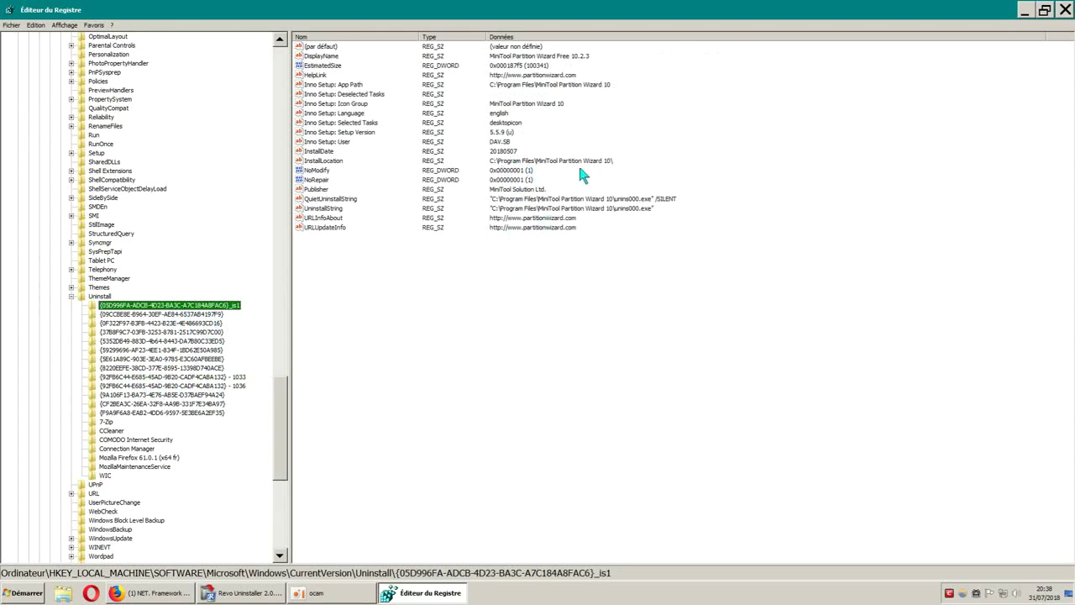
pyautogui.click(217, 314)
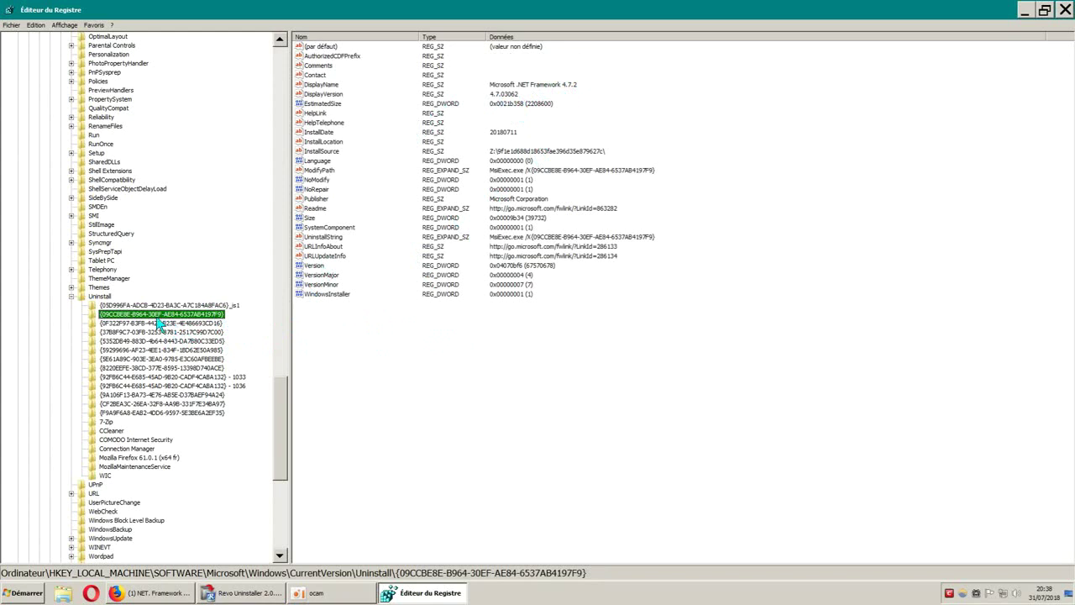
pyautogui.click(134, 378)
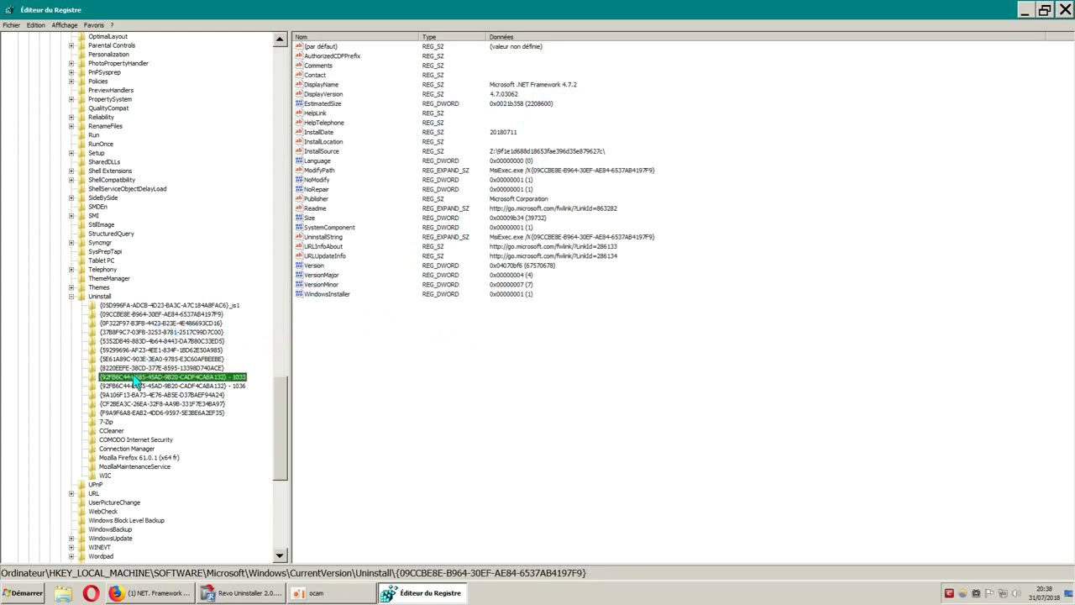
pyautogui.click(132, 386)
pyautogui.click(141, 378)
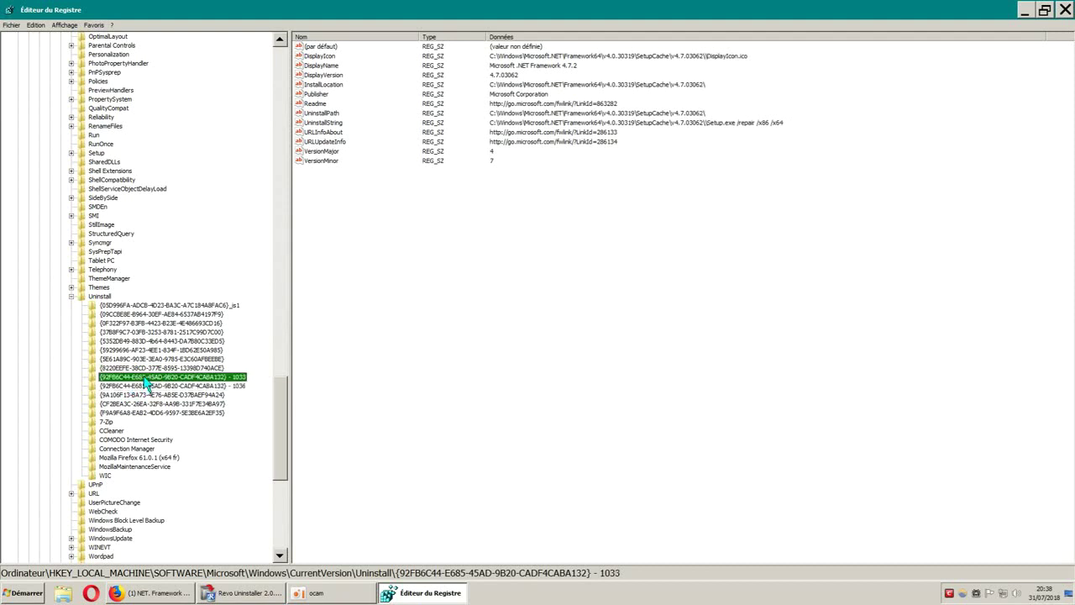
pyautogui.click(145, 387)
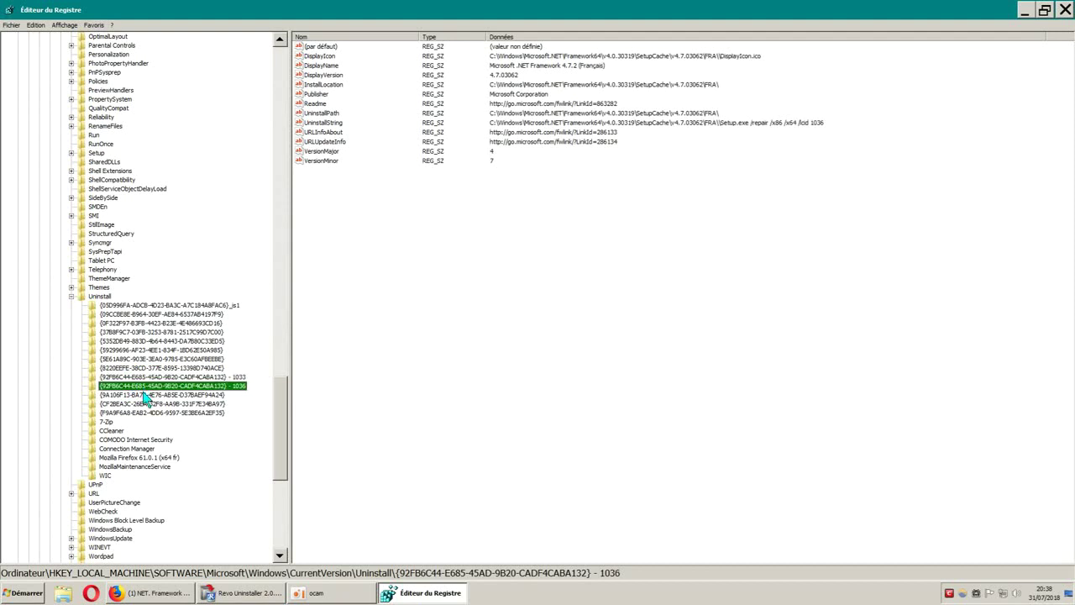
pyautogui.click(144, 397)
pyautogui.click(154, 386)
pyautogui.click(154, 379)
pyautogui.click(155, 386)
pyautogui.click(1065, 11)
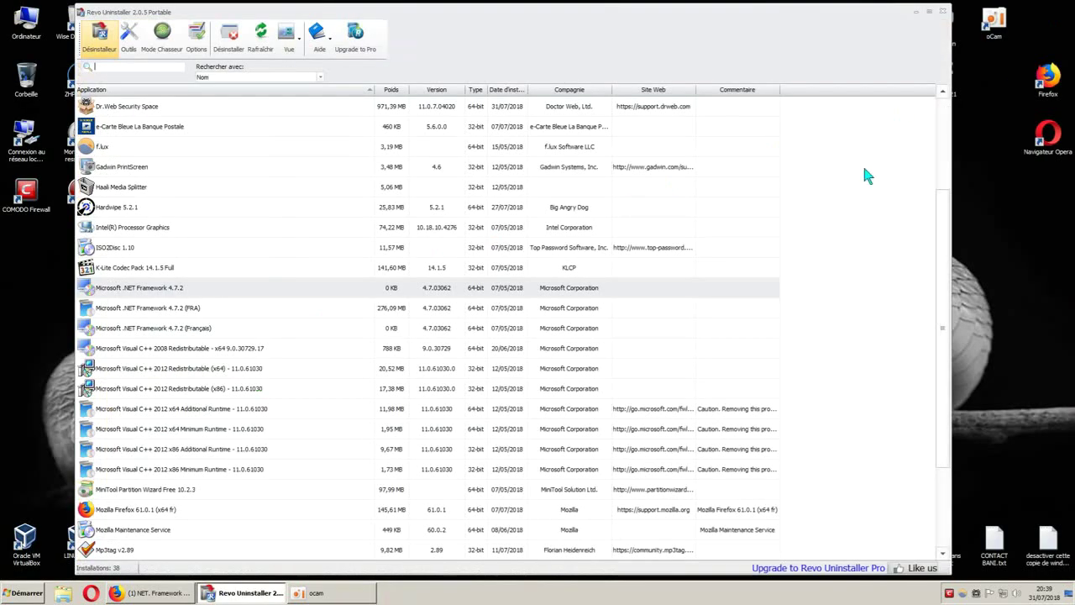
# Step: Open the registry key of Microsoft .NET Framework 4.7.2 (FRA) from Revo Uninstaller and locate it among the Uninstall subkeys
pyautogui.click(168, 309)
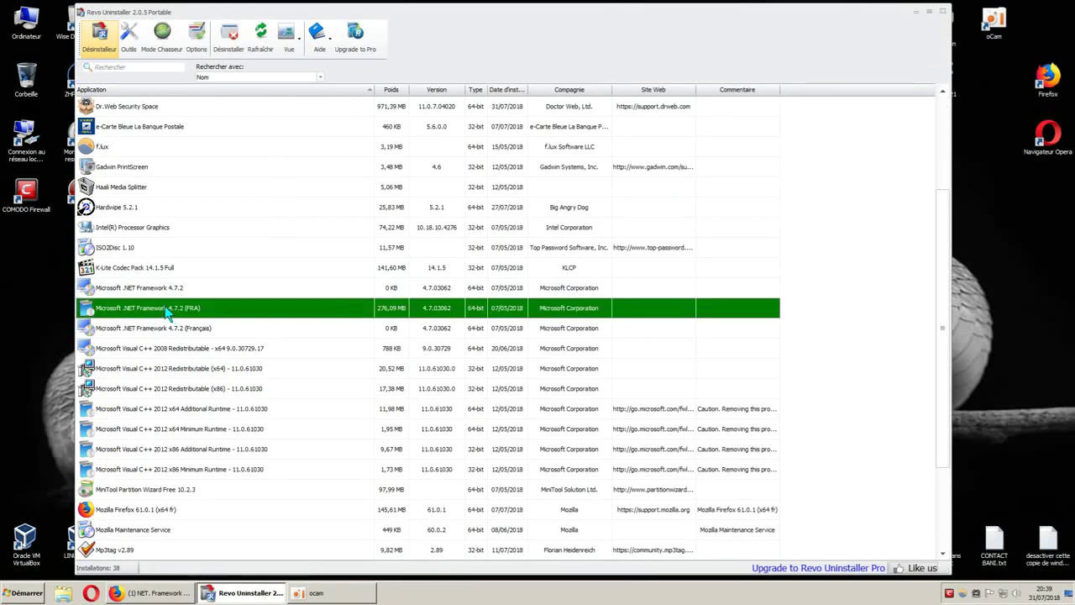
pyautogui.rightClick(168, 309)
pyautogui.click(211, 393)
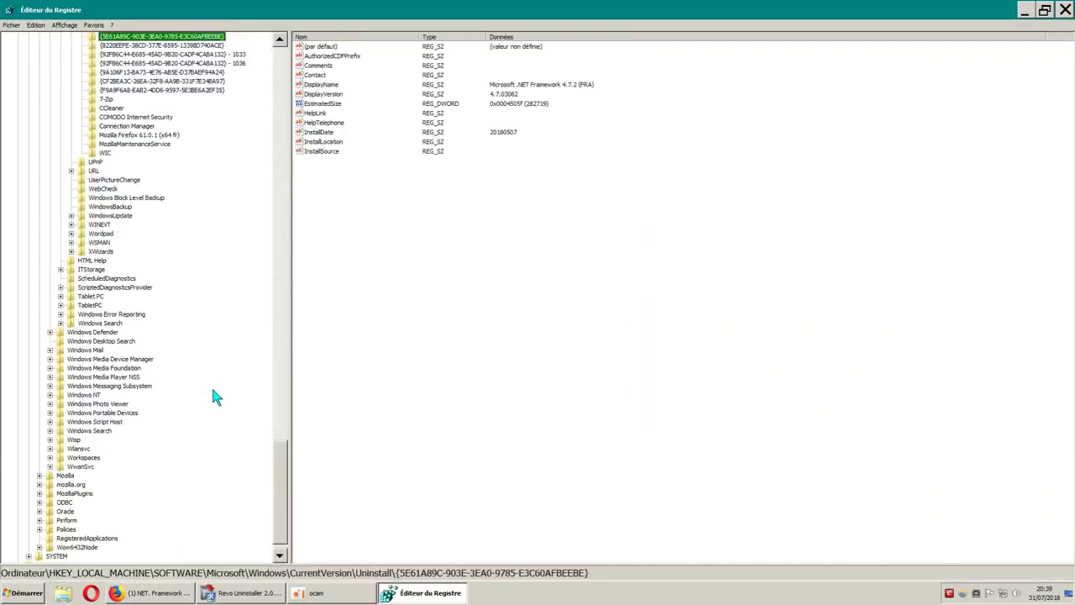
pyautogui.moveTo(286, 481); pyautogui.dragTo(286, 412)
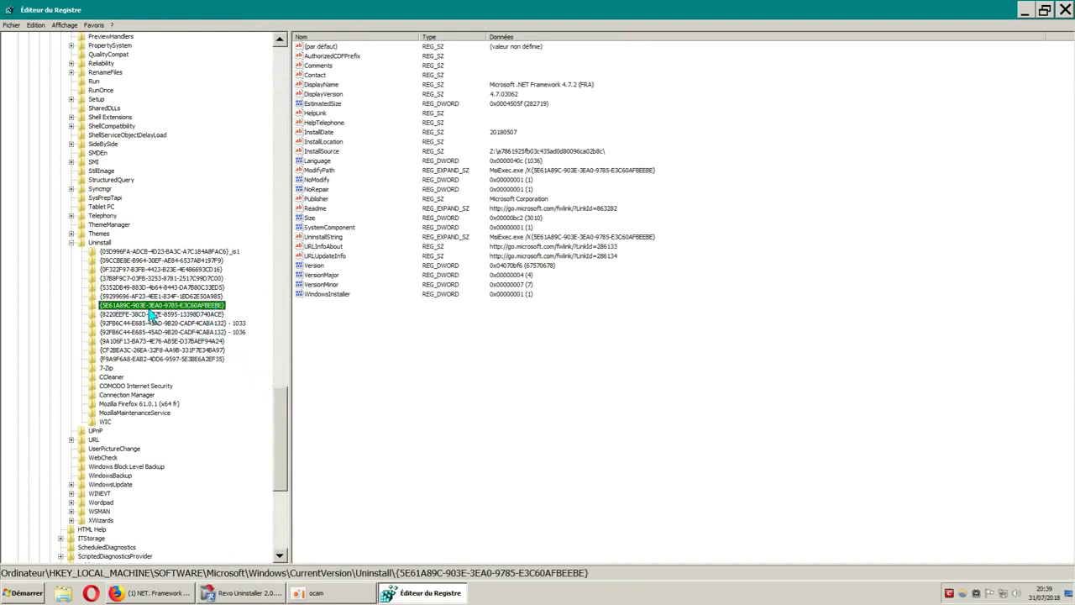
# Step: Compare the FRA key's values with those of the subkey ending in - 1033, and close the Registry Editor
pyautogui.click(127, 325)
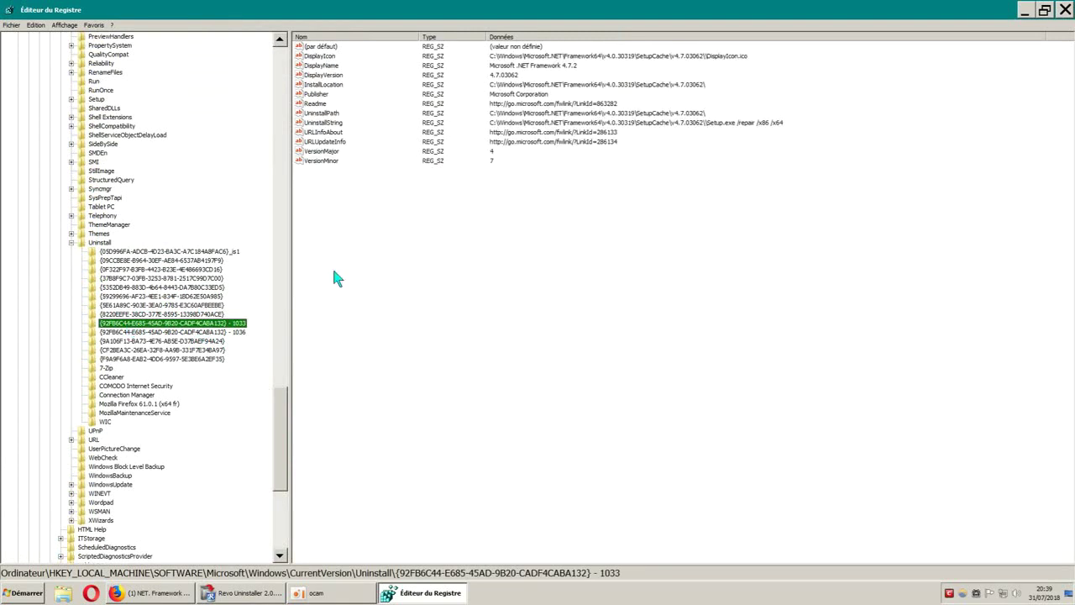
pyautogui.click(120, 306)
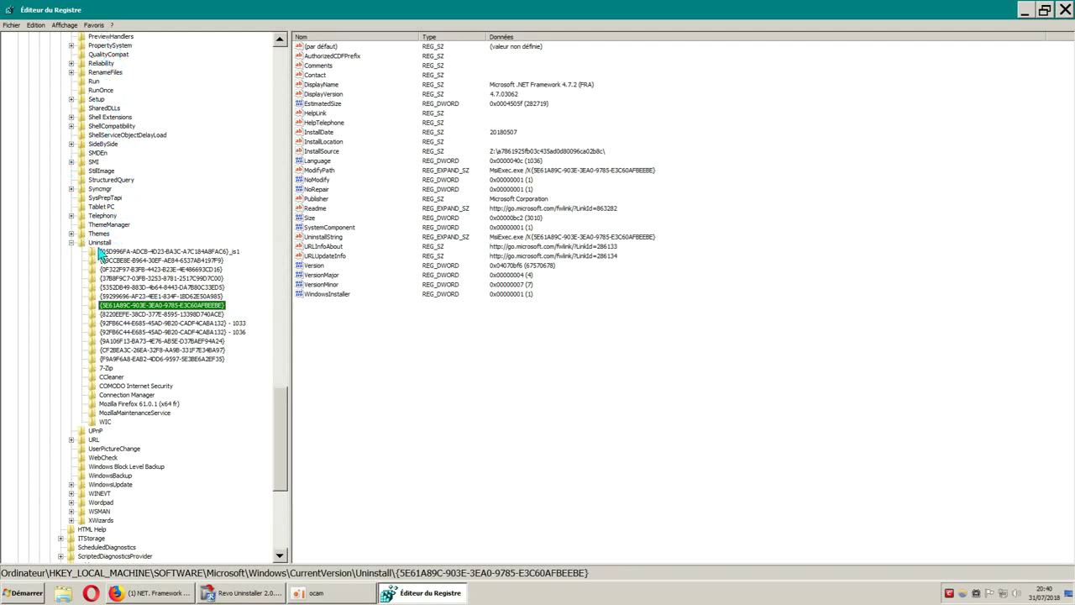
pyautogui.click(1065, 10)
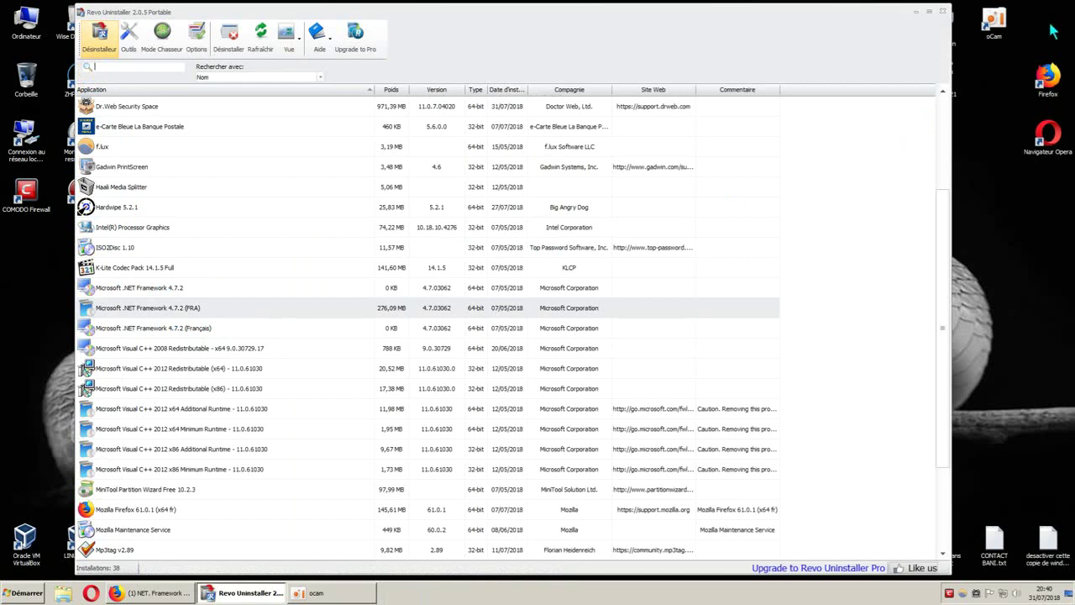
# Step: Open the registry key of Microsoft .NET Framework 4.7.2 (Français) from Revo Uninstaller and locate it under Uninstall
pyautogui.click(172, 330)
pyautogui.rightClick(173, 330)
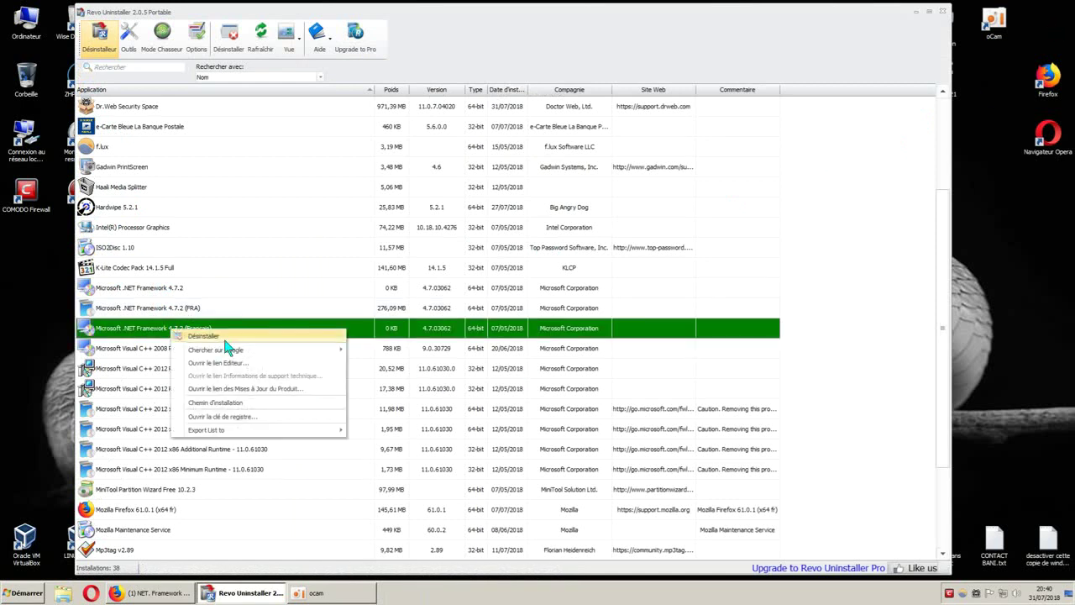
pyautogui.click(216, 416)
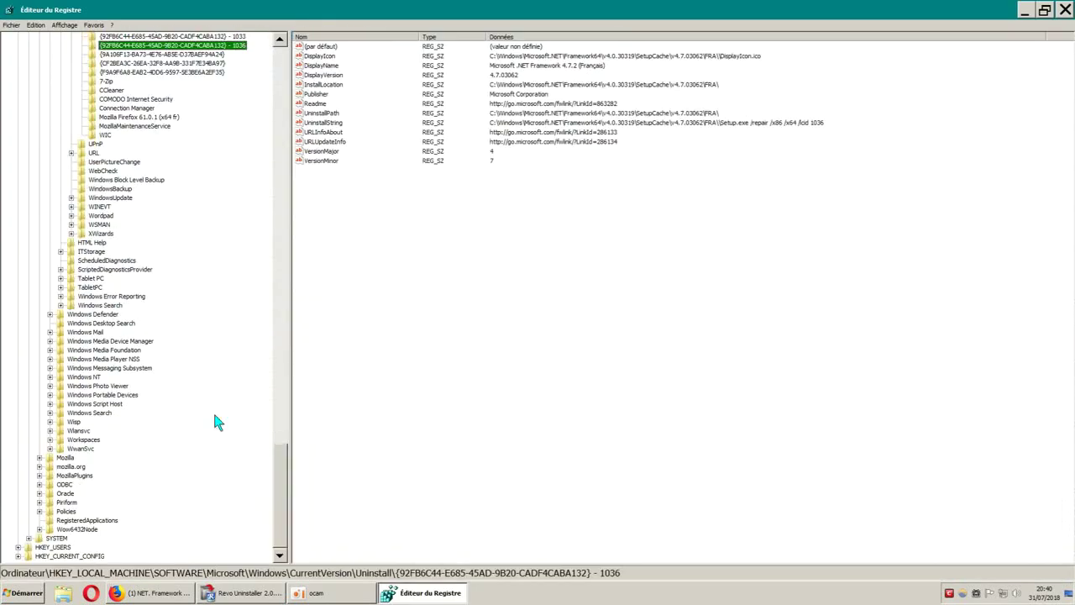
pyautogui.scroll(10, 221, 400)
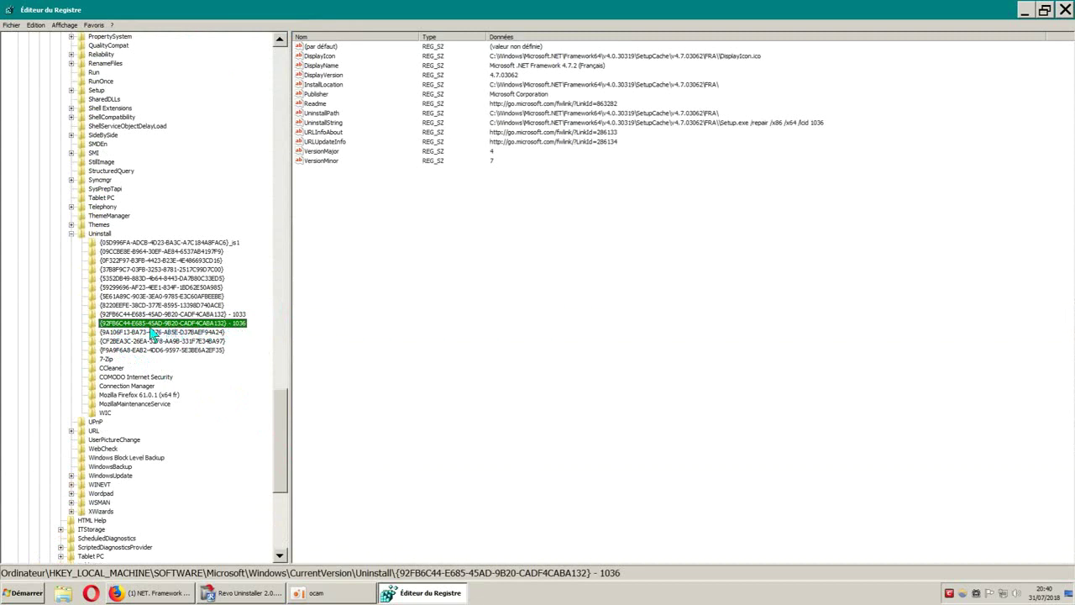
# Step: Alternate between the Uninstall subkeys ending in - 1033 and - 1036 to compare their values
pyautogui.click(143, 314)
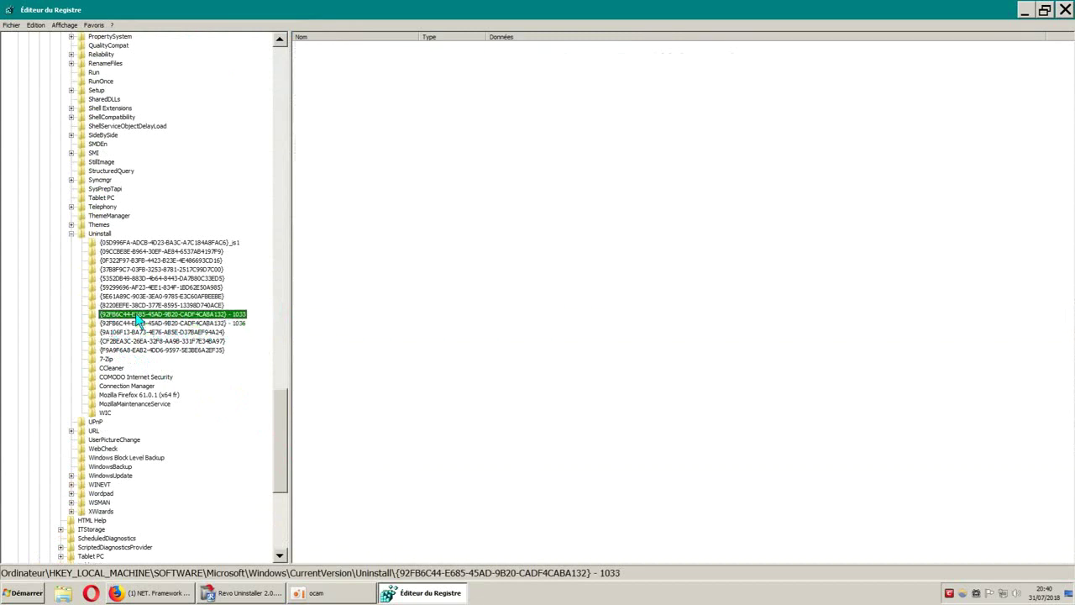
pyautogui.click(140, 324)
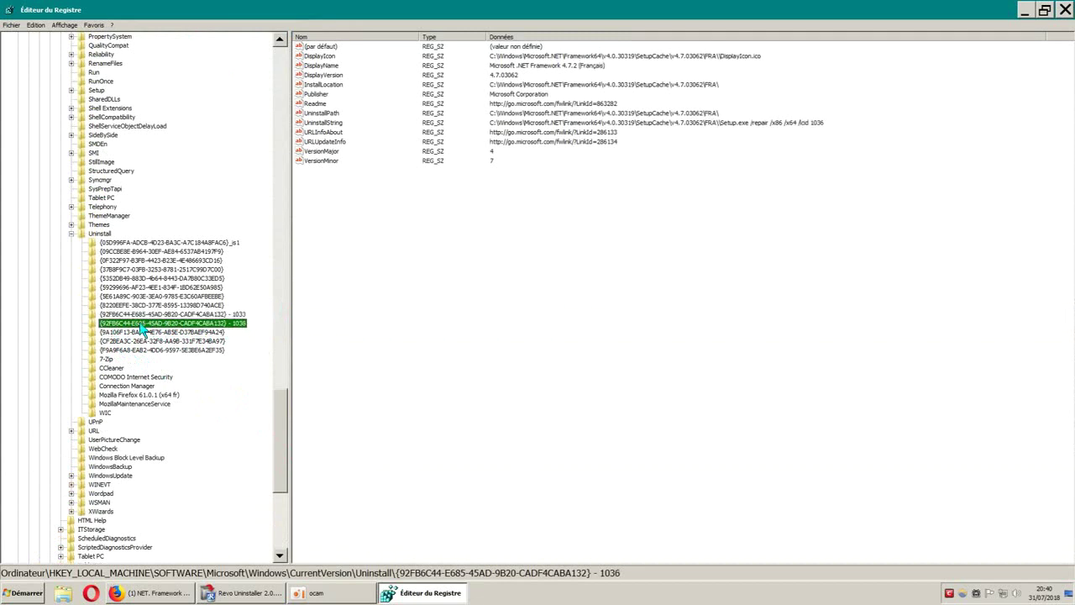
pyautogui.press('Up')
pyautogui.press('Down')
pyautogui.press('Up')
pyautogui.press('Down')
# Step: Examine the values of the last three GUID-named subkeys under Uninstall, and close the Registry Editor
pyautogui.click(154, 351)
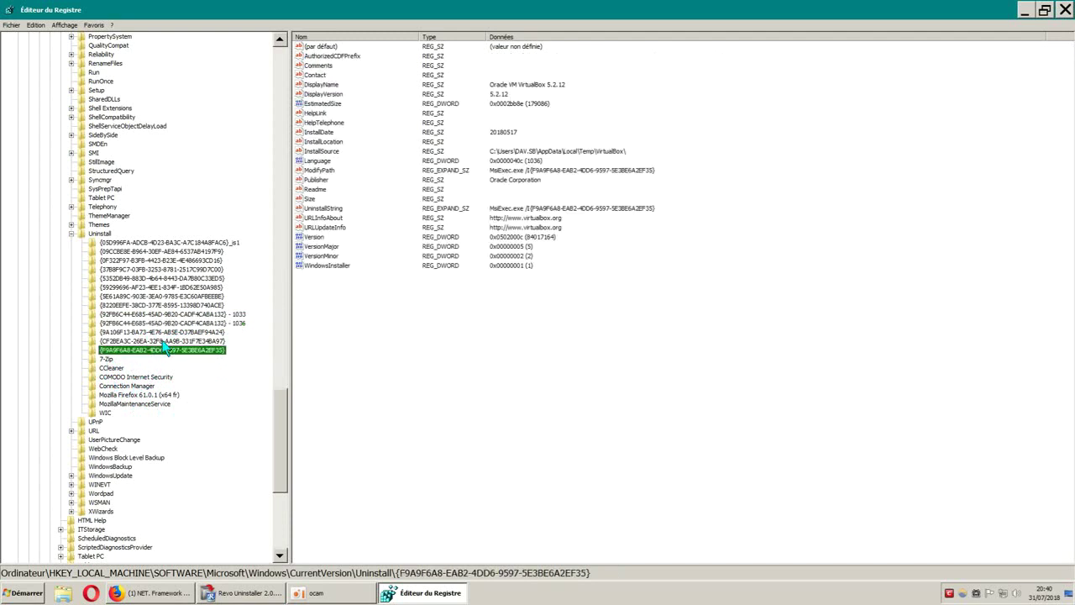
pyautogui.click(164, 343)
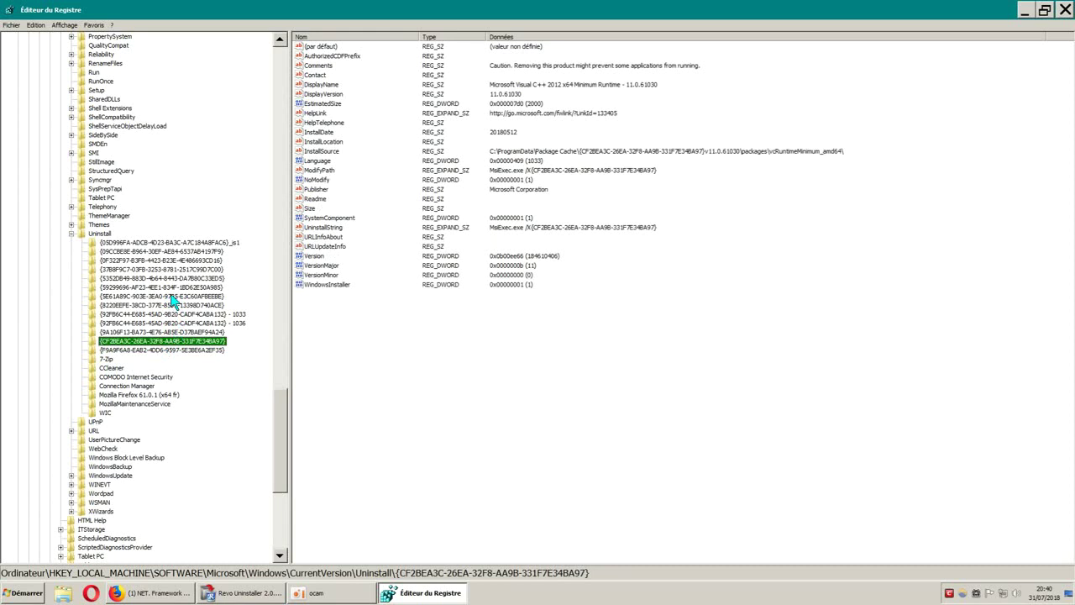
pyautogui.click(169, 334)
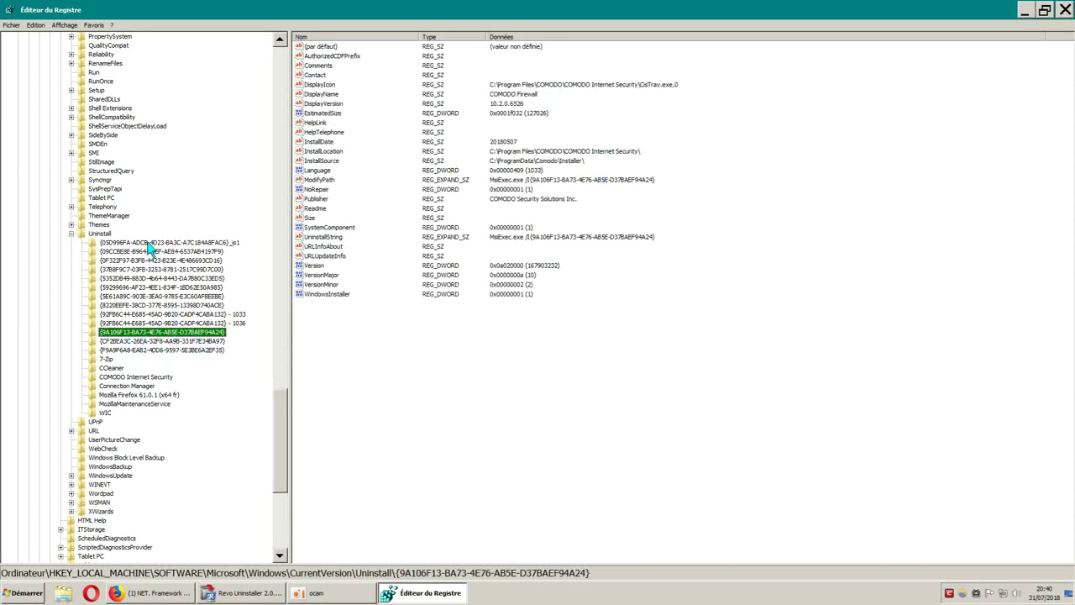
pyautogui.click(1065, 9)
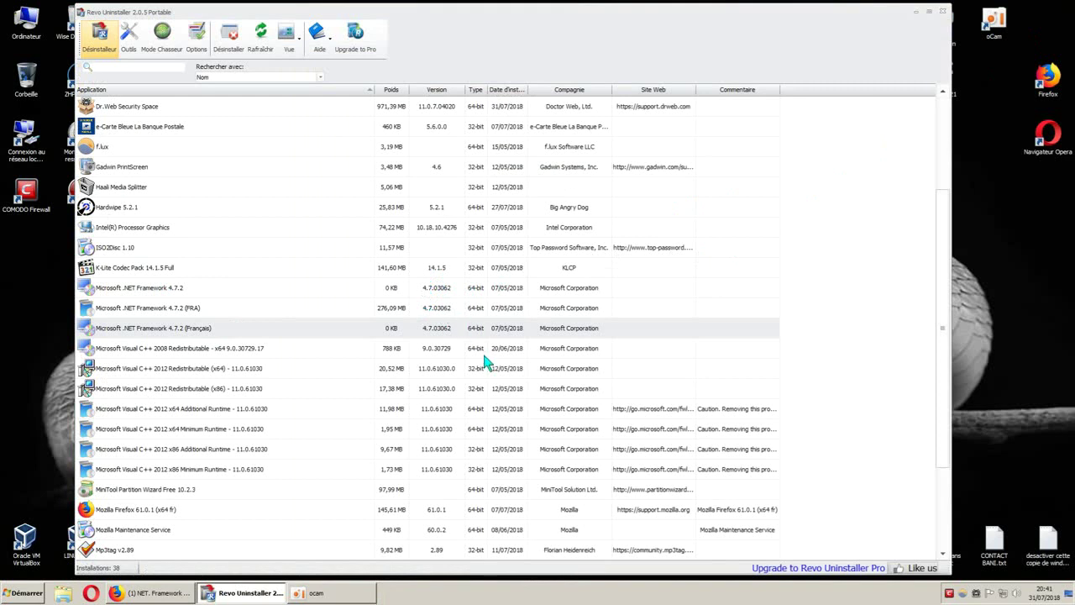
# Step: Close Revo Uninstaller and switch to Firefox to read the YouTube comments about removing the Microsoft.NET folders
pyautogui.click(943, 13)
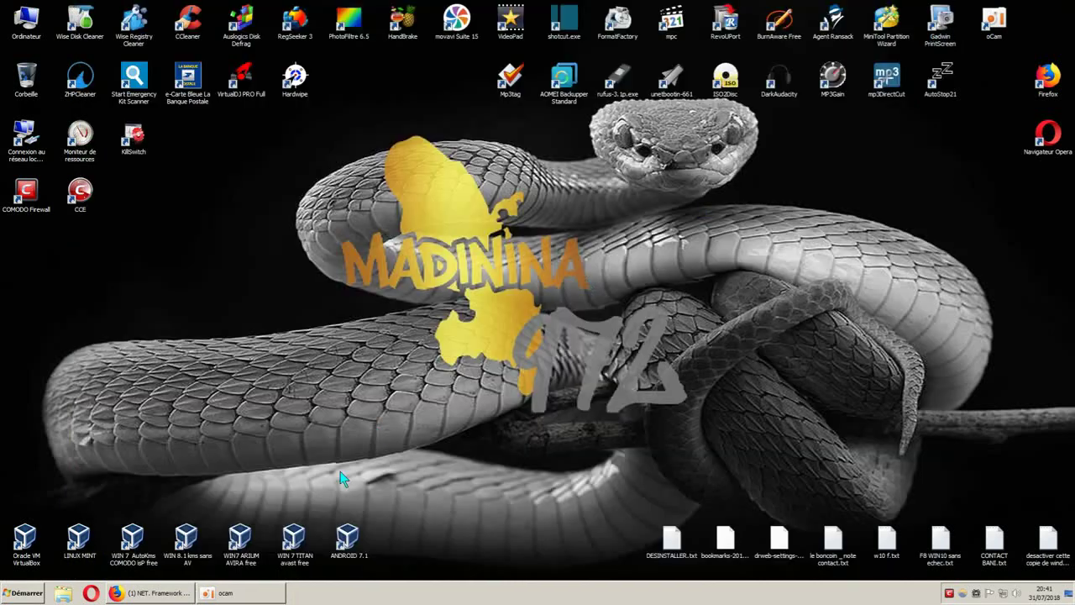
pyautogui.click(181, 595)
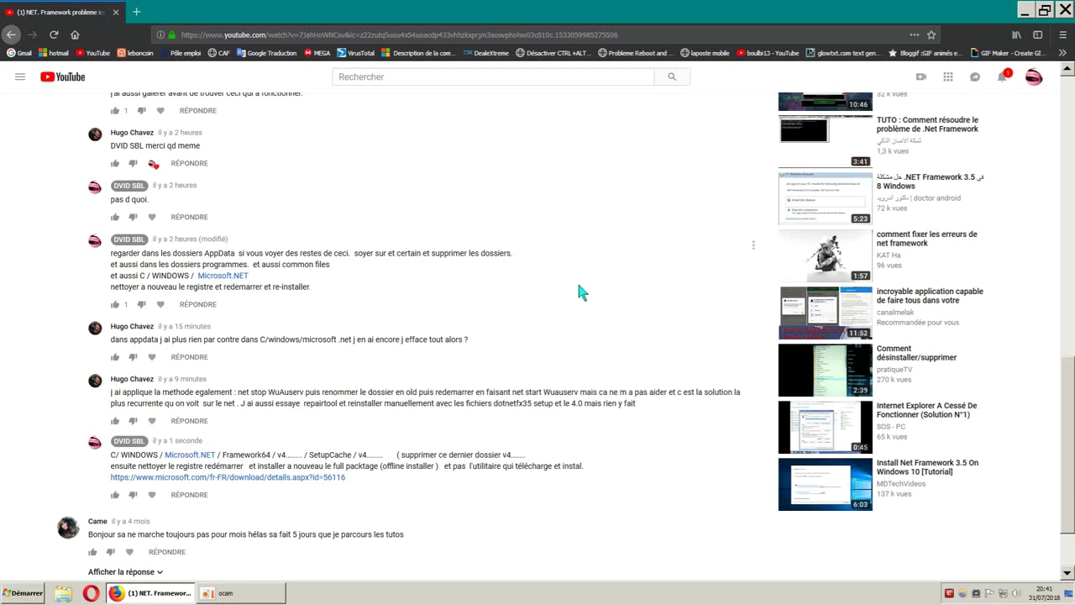
pyautogui.scroll(3, 659, 334)
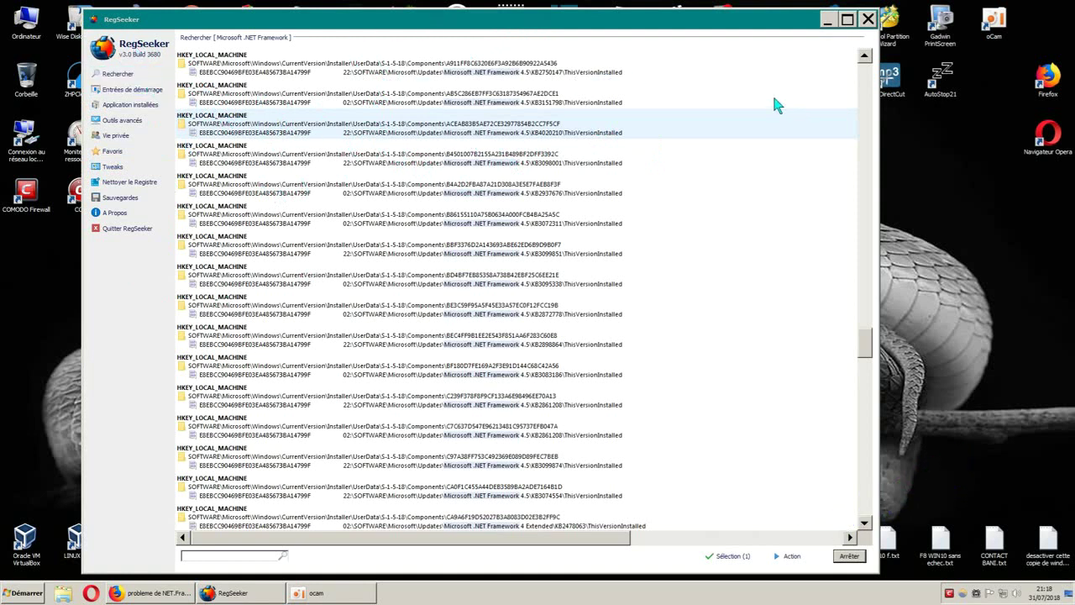
# Step: Search the whole registry for "Microsoft .NET Framework" in RegSeeker
pyautogui.click(117, 75)
pyautogui.click(129, 77)
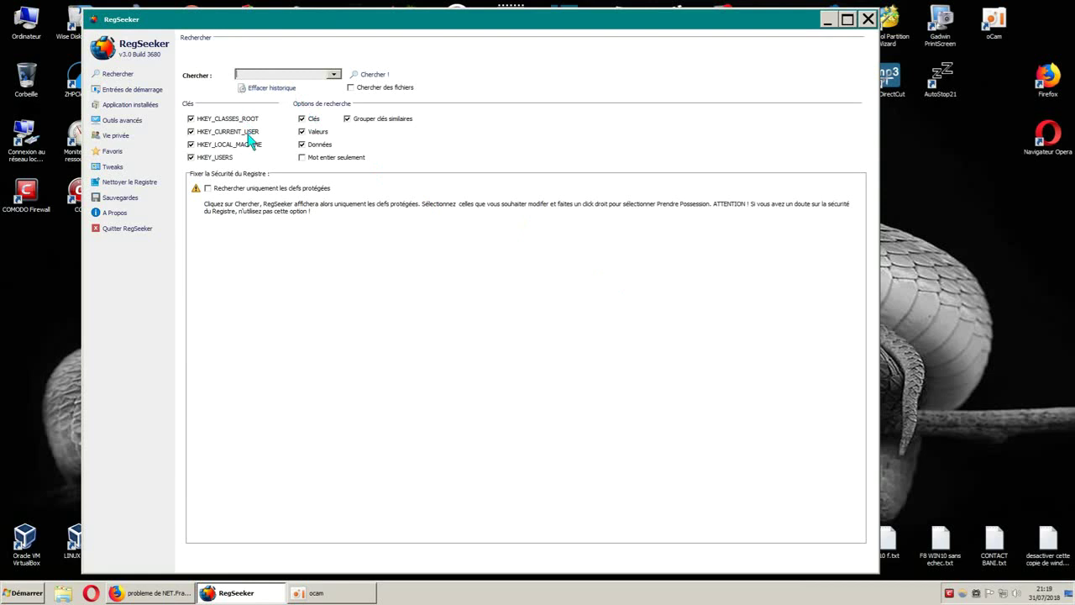
pyautogui.write('Microsoft .NET Framework')
pyautogui.moveTo(309, 74); pyautogui.dragTo(220, 73)
pyautogui.click(317, 74)
pyautogui.moveTo(317, 74); pyautogui.dragTo(228, 74)
pyautogui.click(313, 74)
pyautogui.click(375, 74)
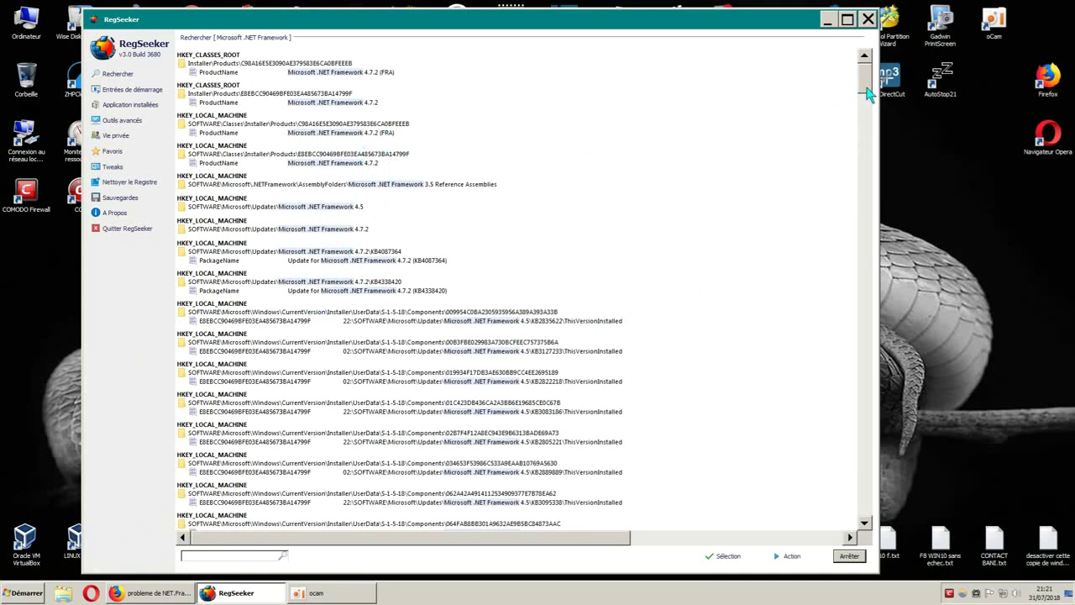
# Step: Look through the search results and open the first one, Microsoft .NET Framework 4.7.2 (FRA) under HKEY_CLASSES_ROOT, in the Registry Editor
pyautogui.moveTo(867, 88); pyautogui.dragTo(867, 244)
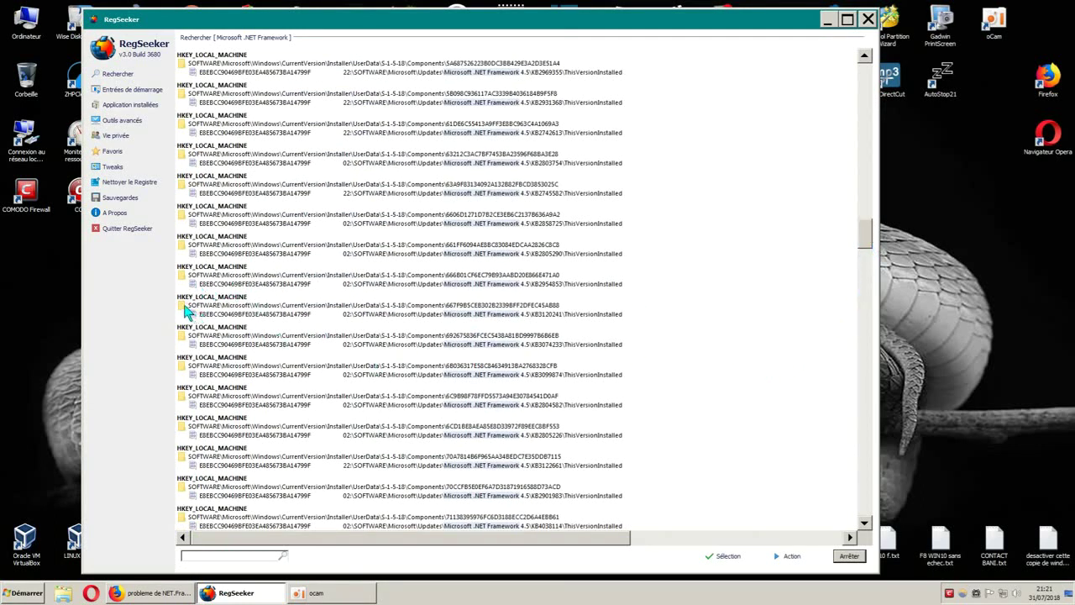
pyautogui.moveTo(864, 244); pyautogui.dragTo(869, 80)
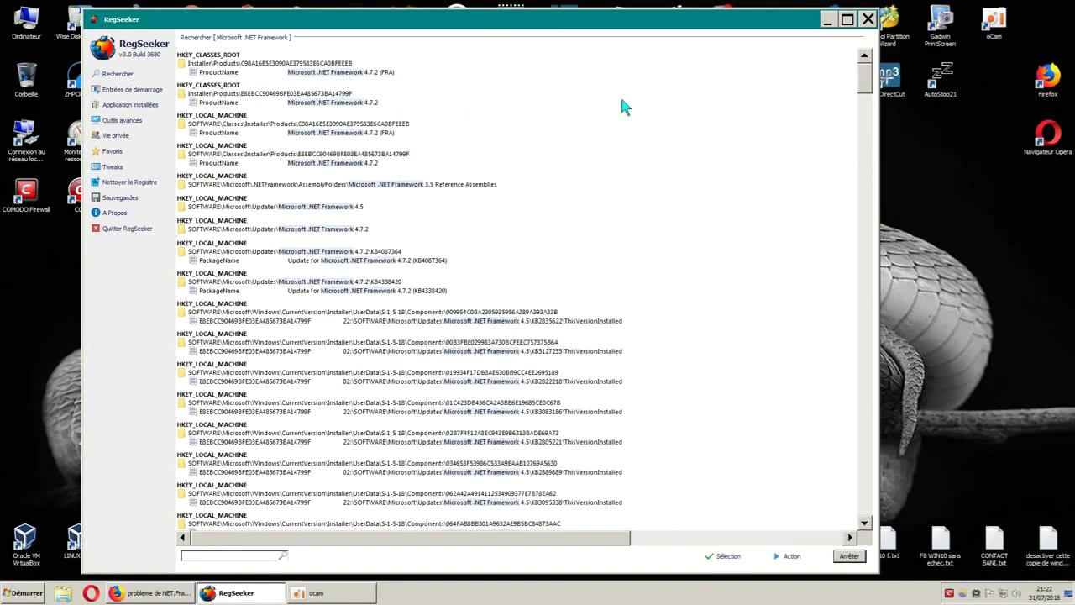
pyautogui.click(329, 72)
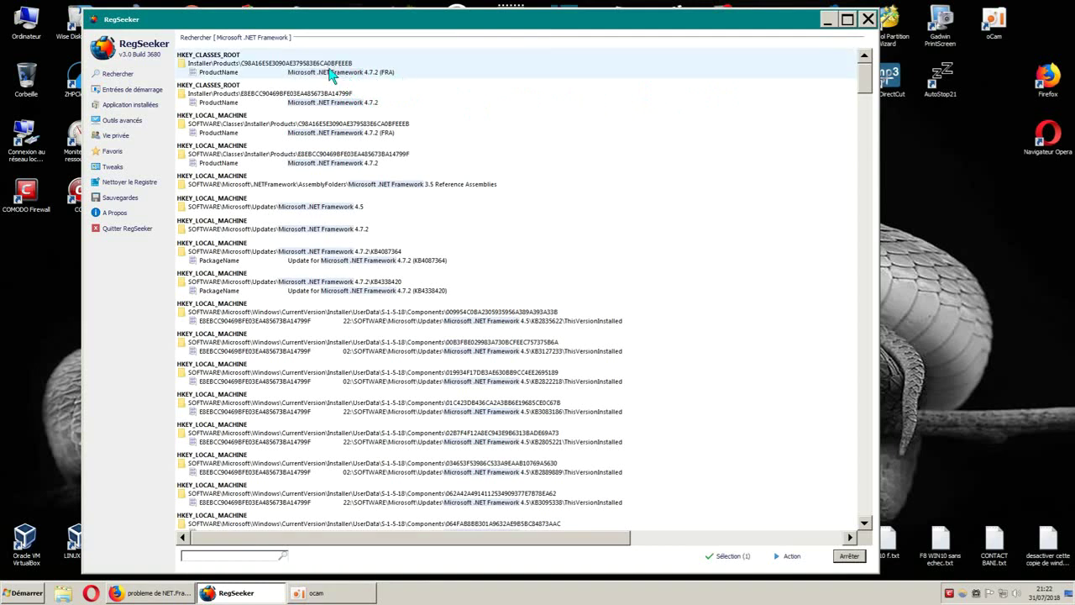
pyautogui.rightClick(329, 72)
pyautogui.click(366, 77)
# Step: Position the Registry Editor window, not maximized, below the first RegSeeker result so both can be read together
pyautogui.moveTo(766, 17); pyautogui.dragTo(724, 103)
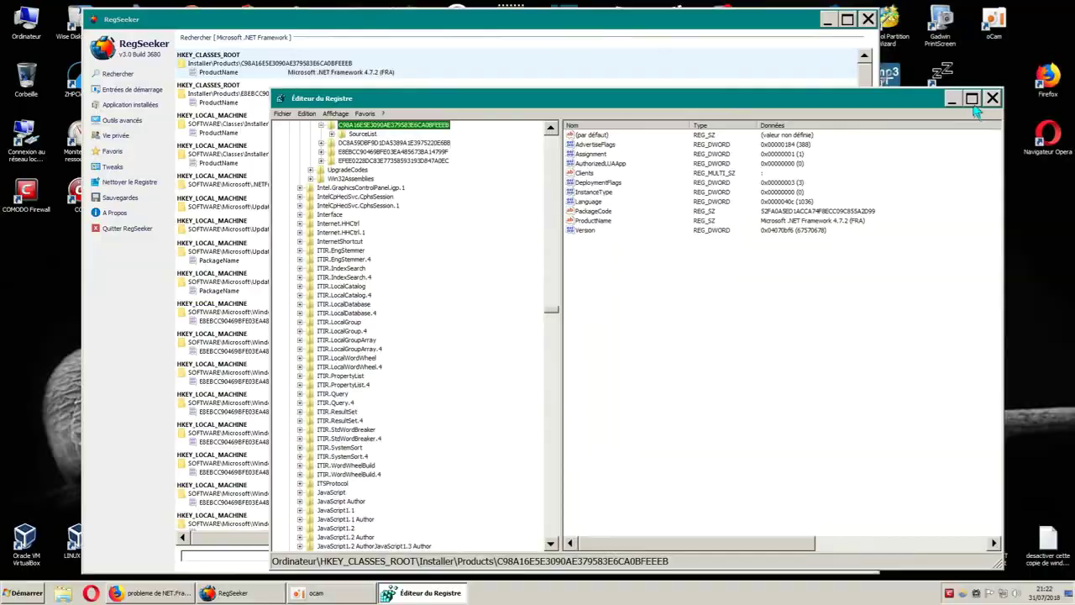
pyautogui.click(972, 98)
pyautogui.click(1043, 12)
pyautogui.moveTo(781, 105); pyautogui.dragTo(677, 110)
pyautogui.moveTo(578, 116); pyautogui.dragTo(585, 110)
pyautogui.moveTo(411, 106); pyautogui.dragTo(398, 107)
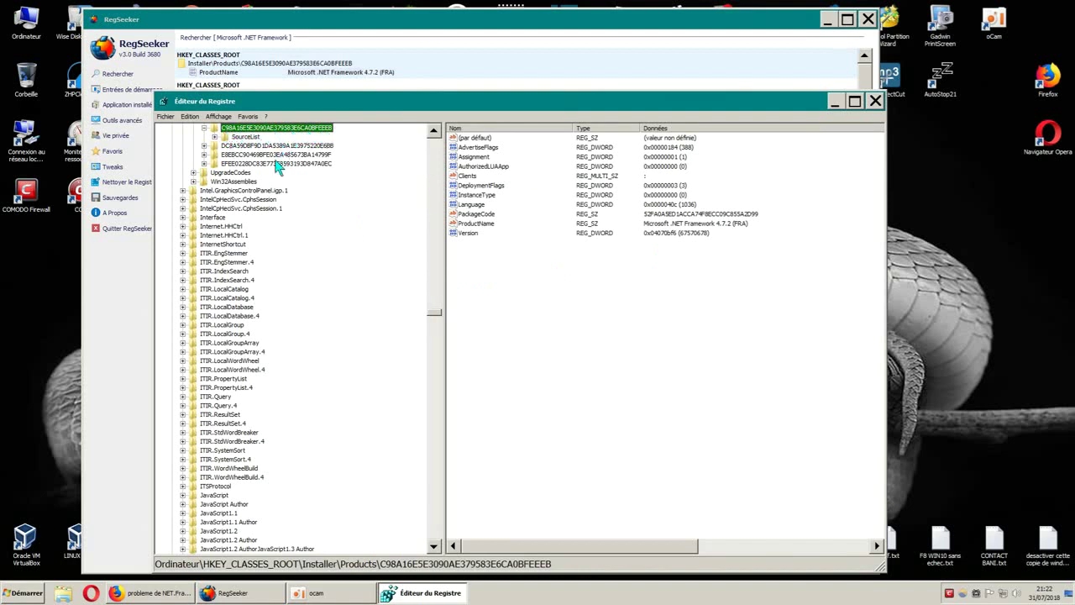
# Step: Bring the subkeys preceding the selected C98A16E5E3090AE379583E6CA0BFEEEB key under Installer\Products into view
pyautogui.click(434, 133)
pyautogui.click(434, 133)
pyautogui.click(433, 133)
pyautogui.click(434, 133)
pyautogui.click(434, 132)
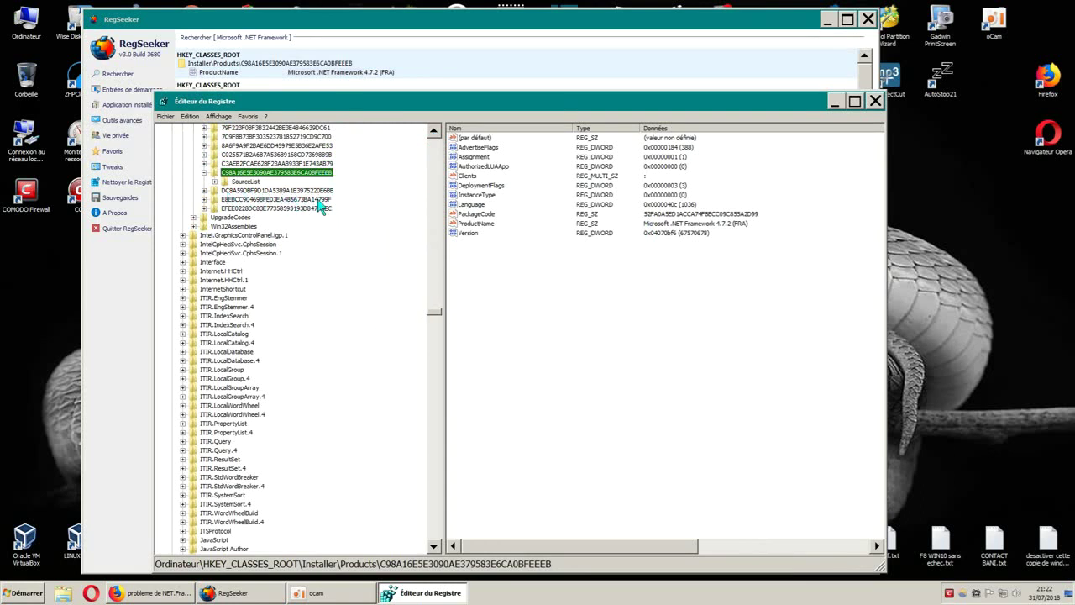
pyautogui.click(434, 132)
pyautogui.click(434, 132)
pyautogui.click(434, 132)
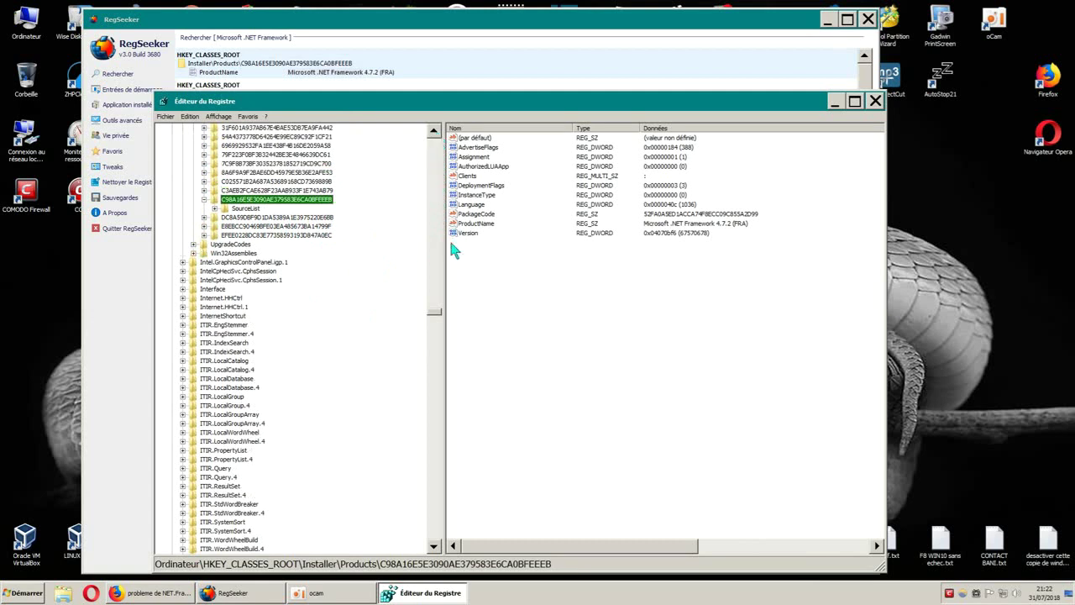
# Step: Narrow the Registry Editor's key tree and move its window lower to uncover the first RegSeeker results
pyautogui.moveTo(444, 248); pyautogui.dragTo(414, 261)
pyautogui.moveTo(341, 107); pyautogui.dragTo(326, 101)
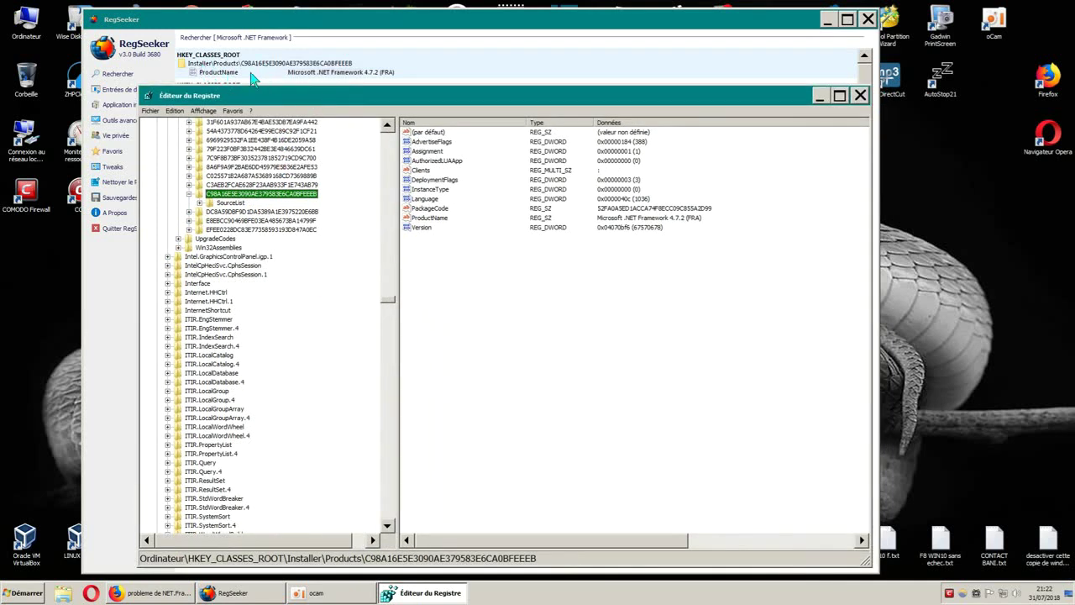
pyautogui.moveTo(263, 102); pyautogui.dragTo(265, 146)
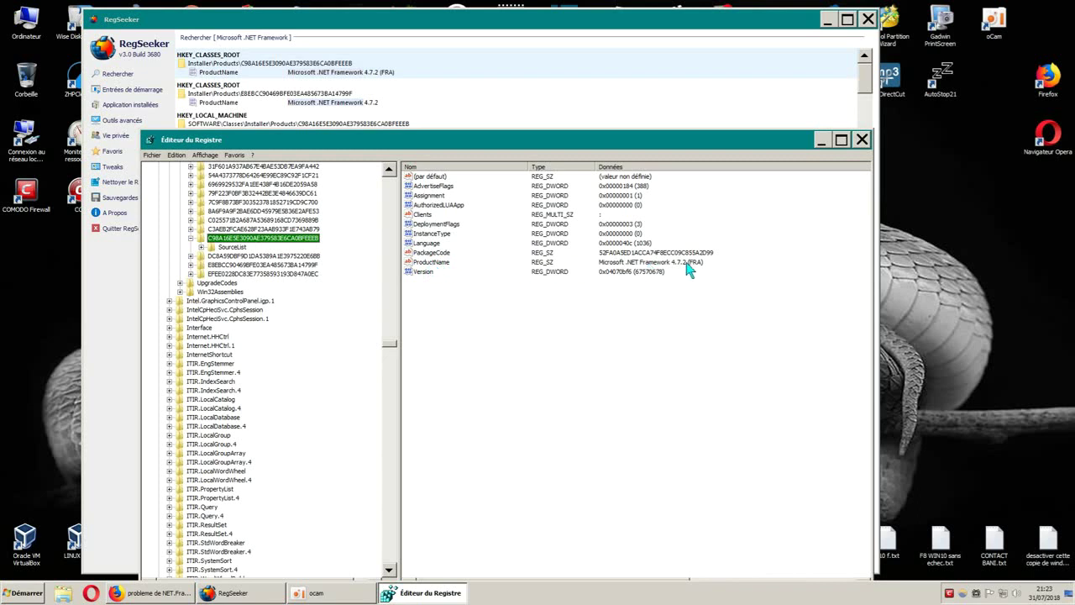
# Step: Reposition the Registry Editor window just below the first RegSeeker result and widen its value name column
pyautogui.moveTo(457, 144); pyautogui.dragTo(669, 271)
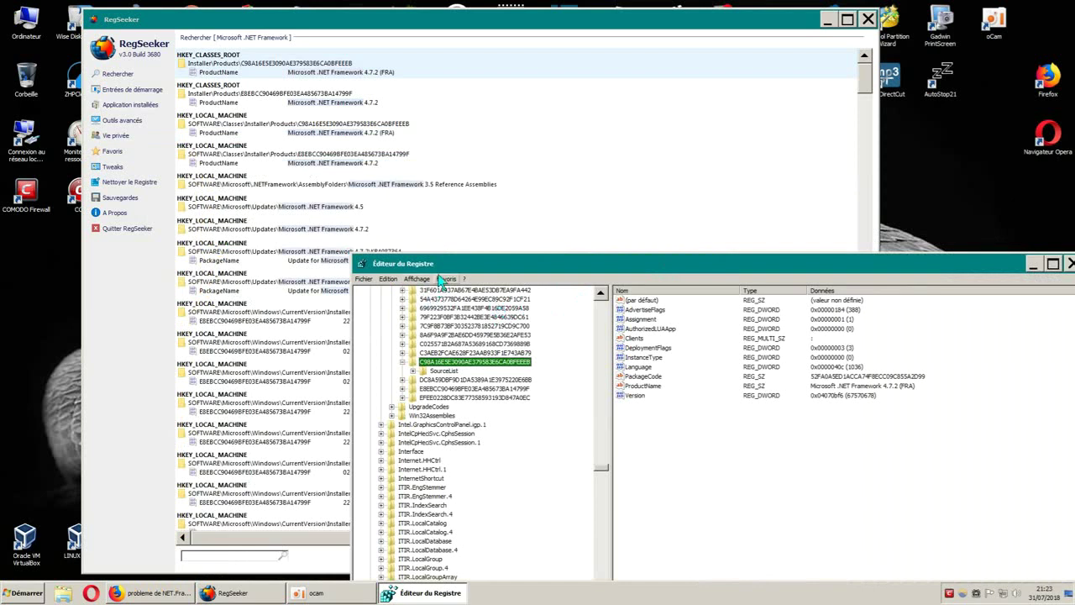
pyautogui.moveTo(465, 259); pyautogui.dragTo(605, 274)
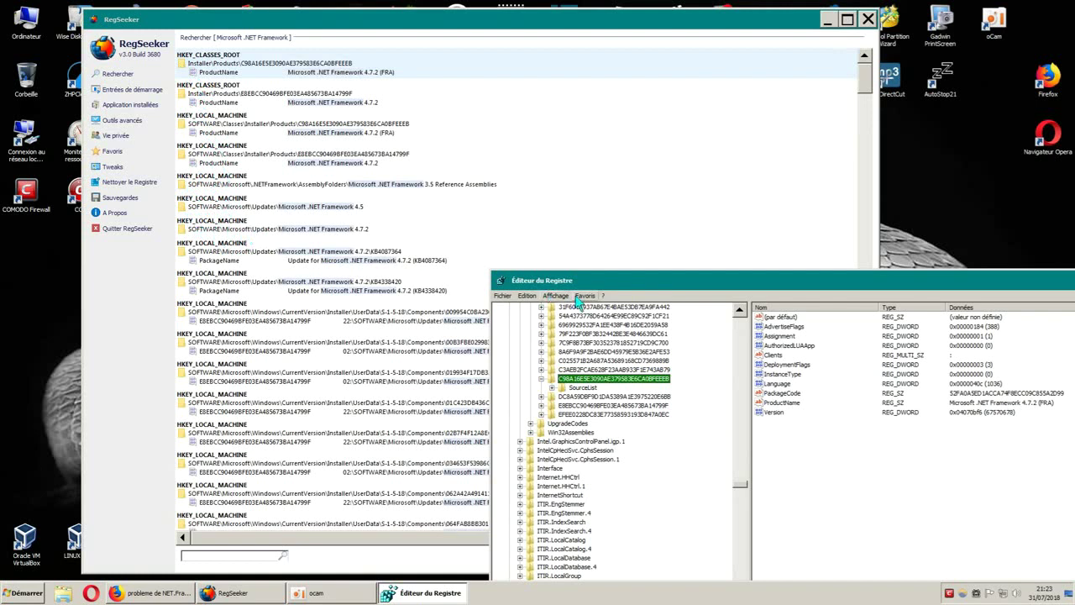
pyautogui.moveTo(598, 287); pyautogui.dragTo(201, 91)
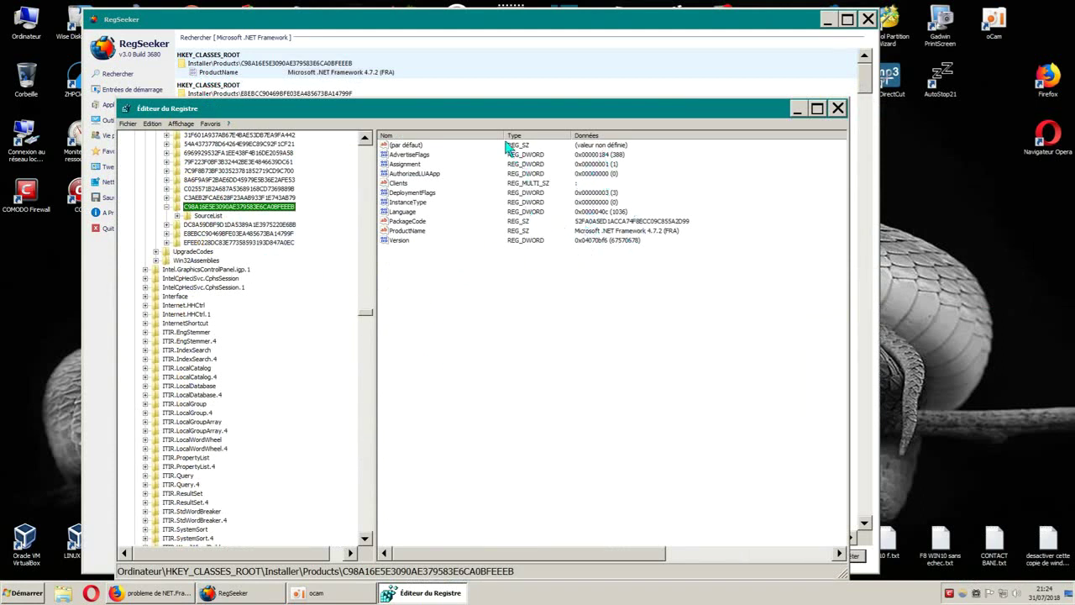
pyautogui.moveTo(505, 136); pyautogui.dragTo(542, 135)
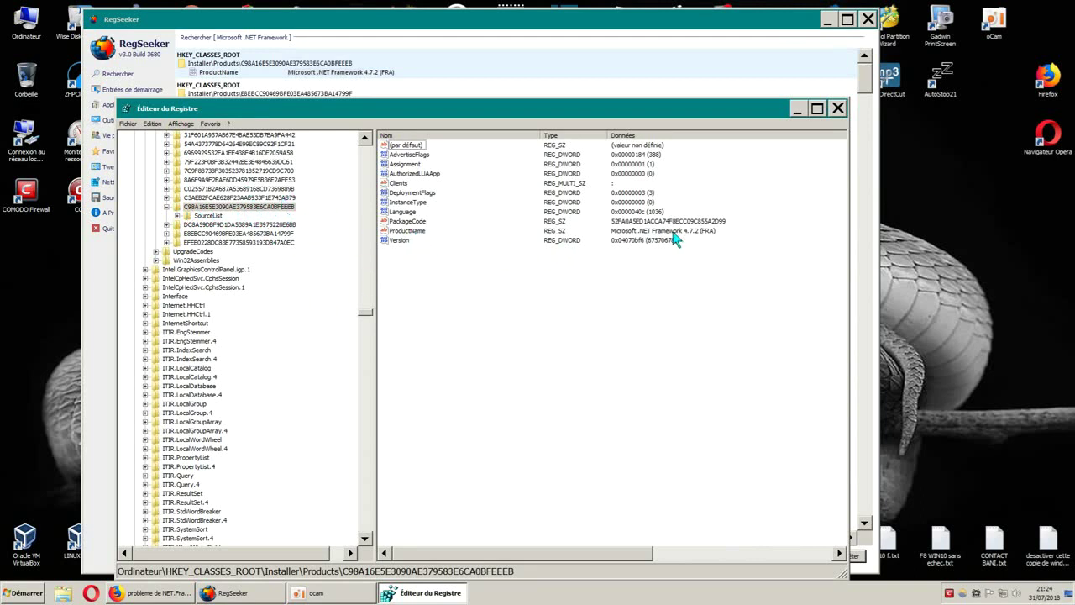
# Step: Inspect the modify, delete and rename actions available for the ProductName value without applying any
pyautogui.click(418, 232)
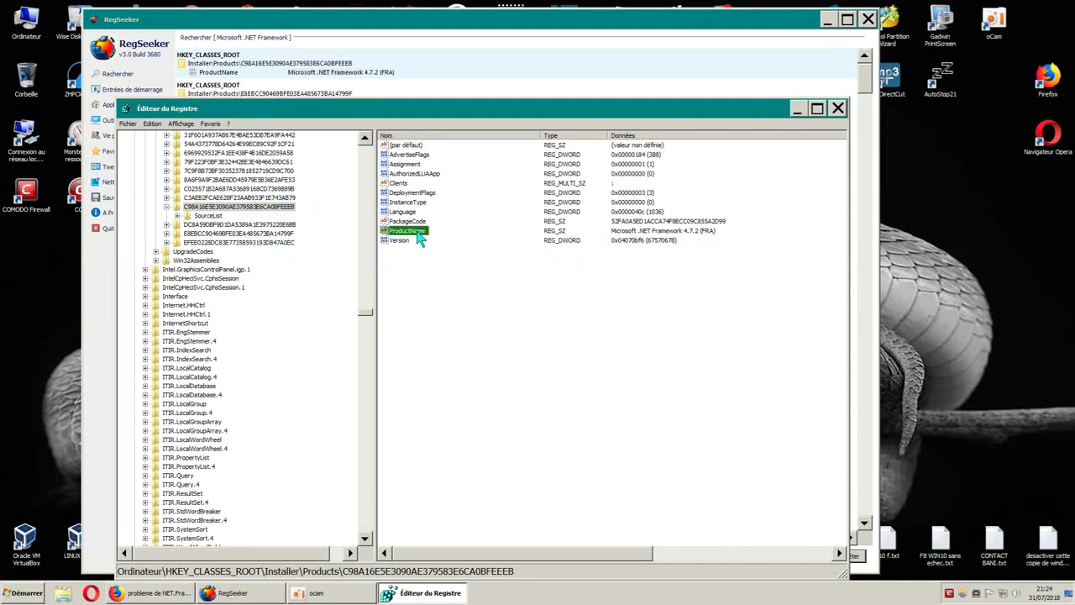
pyautogui.rightClick(419, 238)
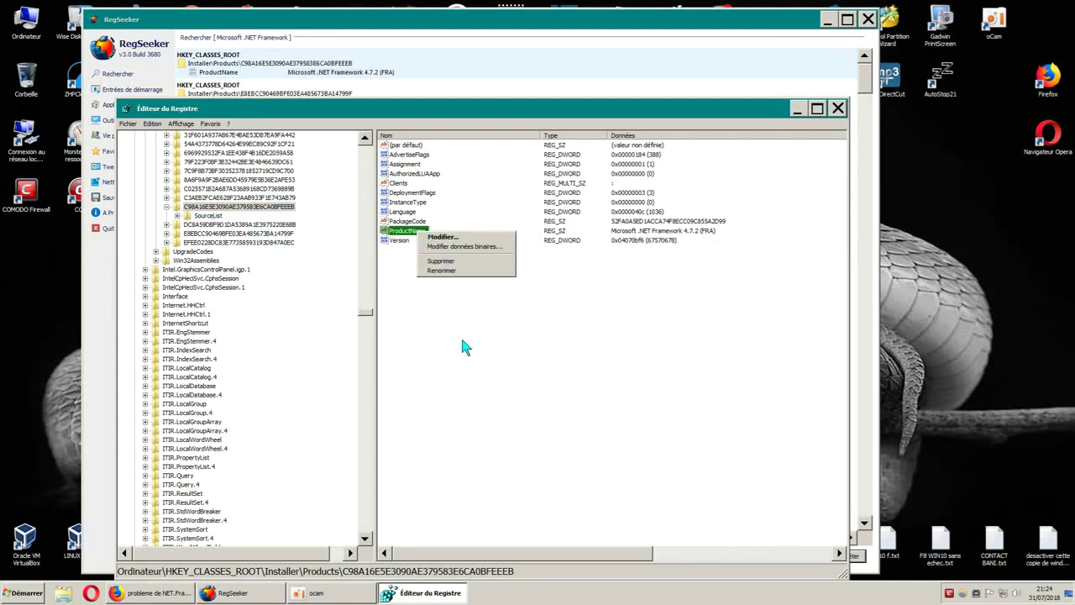
pyautogui.click(567, 366)
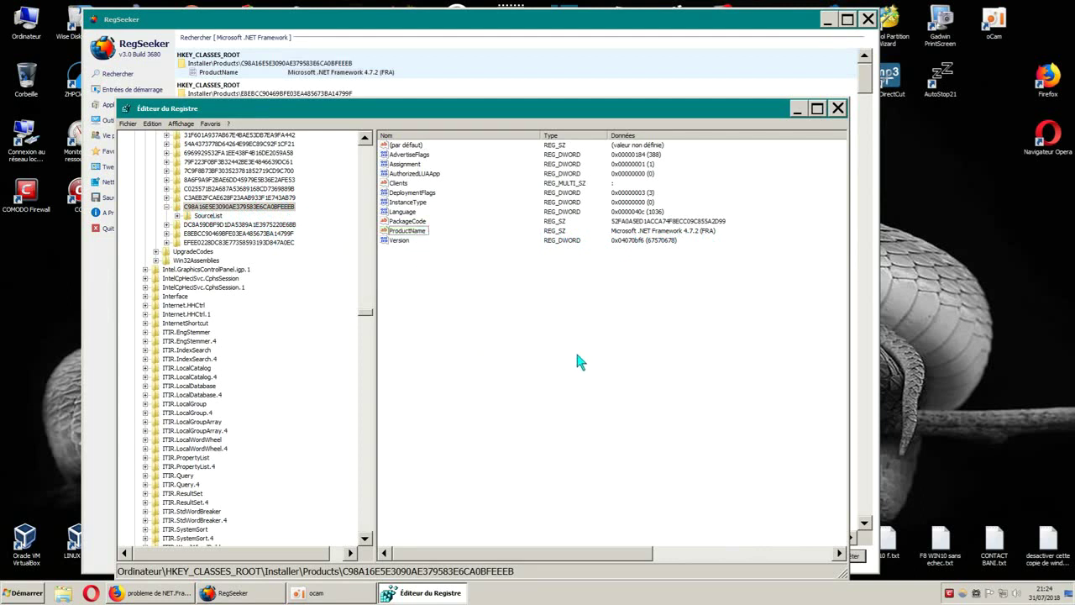
pyautogui.rightClick(414, 233)
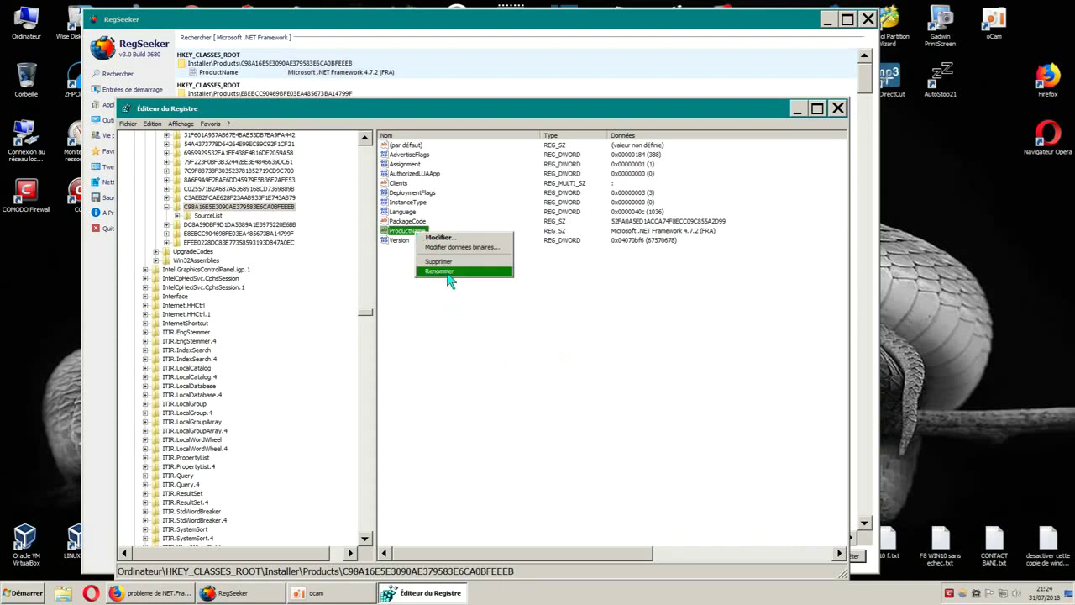
pyautogui.click(638, 338)
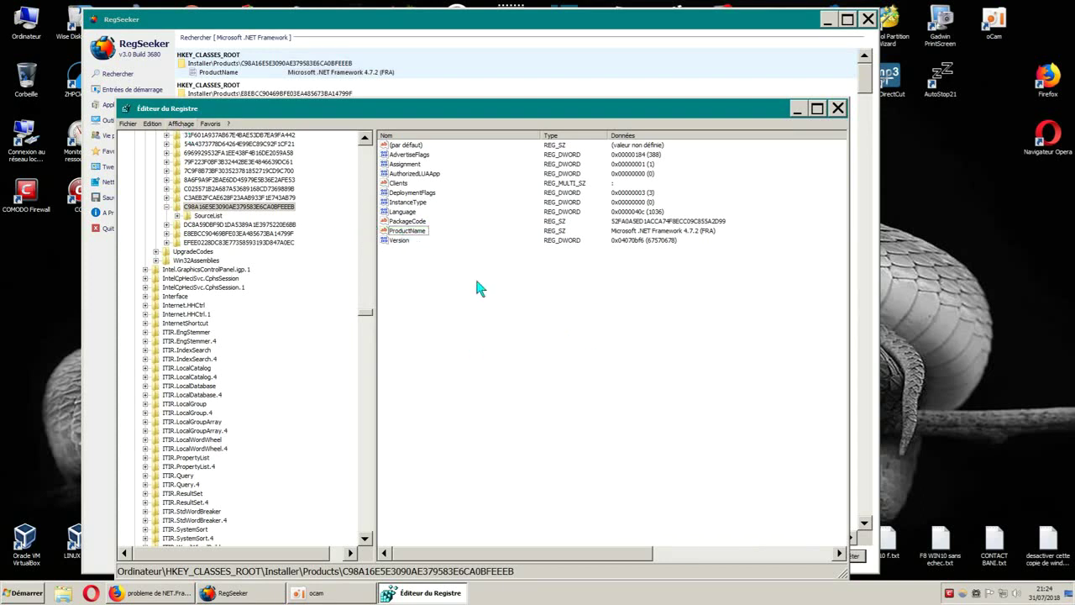
# Step: Check the permissions of the selected C98A16E5E3090AE379583E6CA0BFEEEB key and close the permissions dialog
pyautogui.click(414, 233)
pyautogui.click(153, 124)
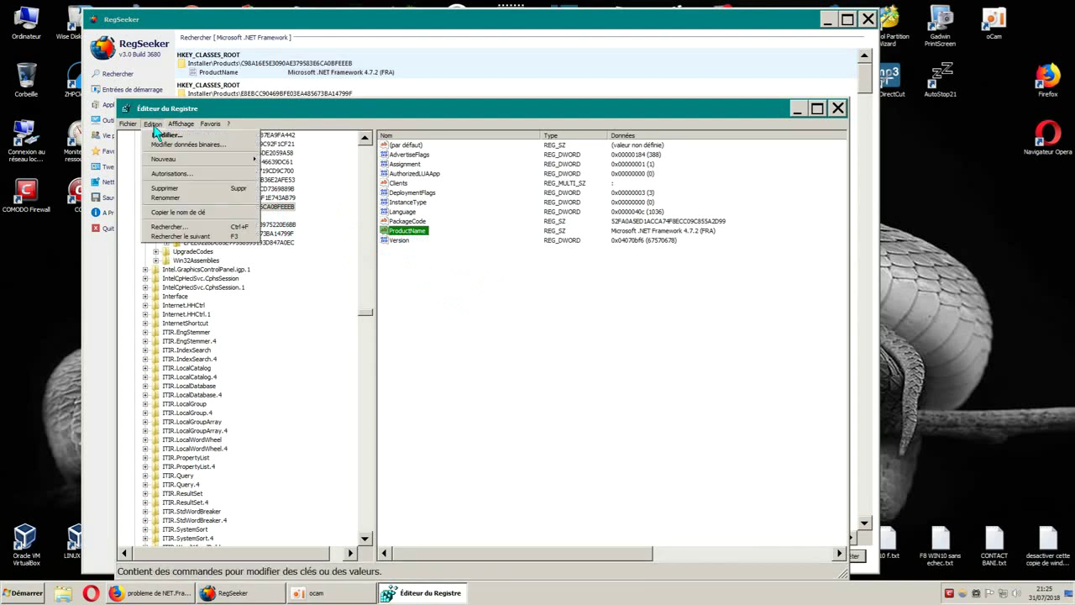
pyautogui.click(172, 174)
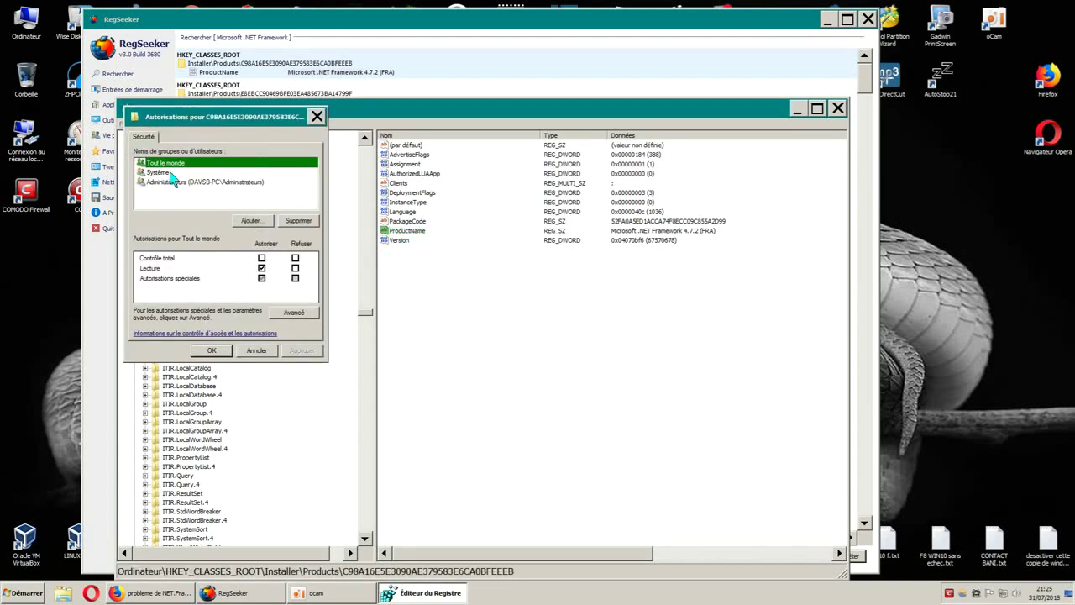
pyautogui.click(317, 116)
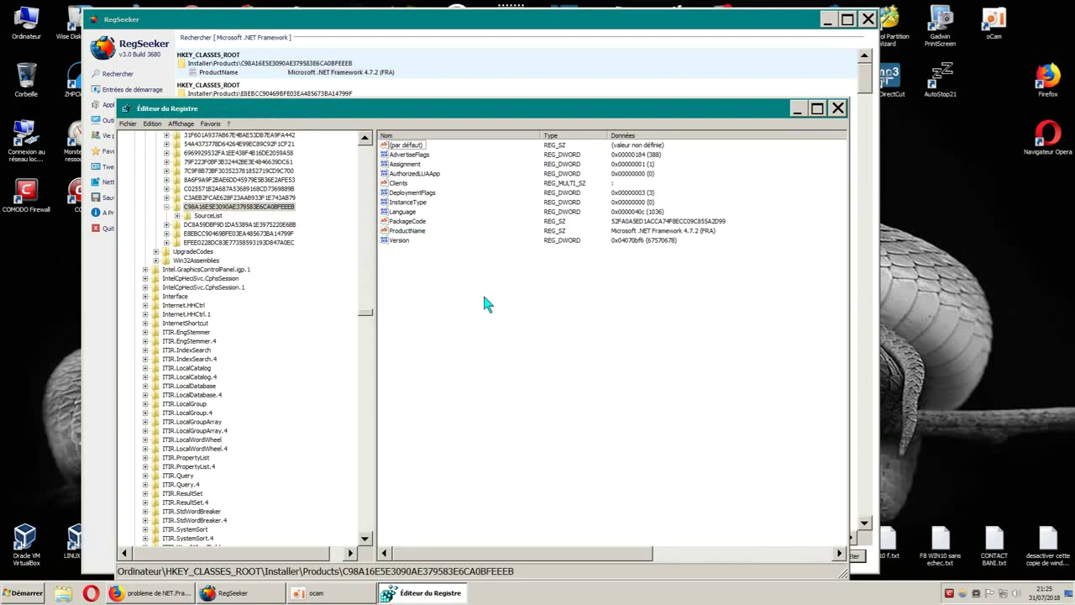
# Step: Close the Registry Editor and check the actions RegSeeker offers for the first HKEY_CLASSES_ROOT result
pyautogui.click(839, 110)
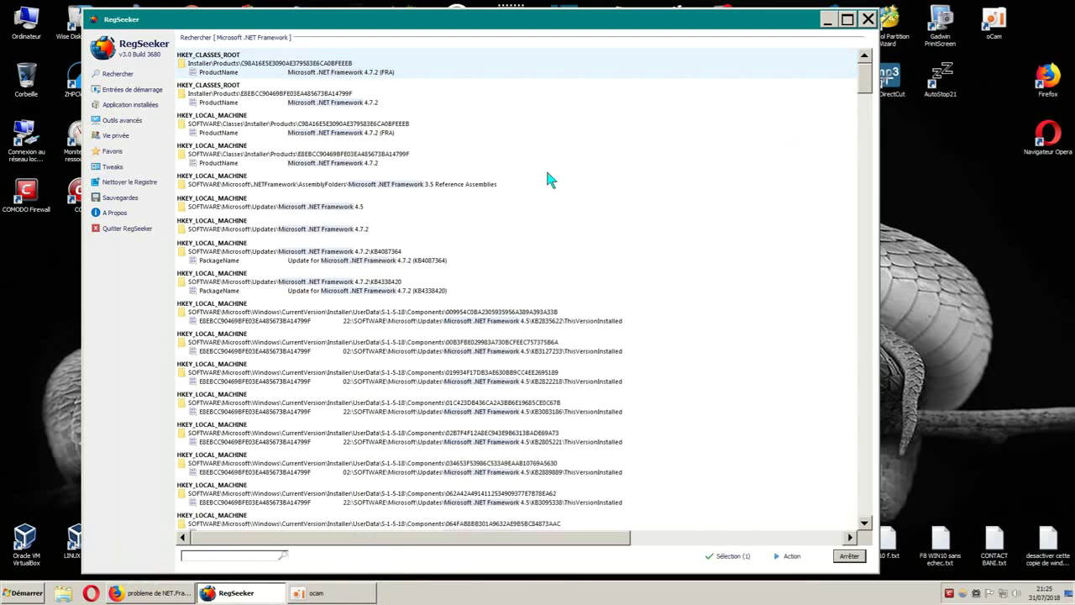
pyautogui.moveTo(456, 26); pyautogui.dragTo(497, 27)
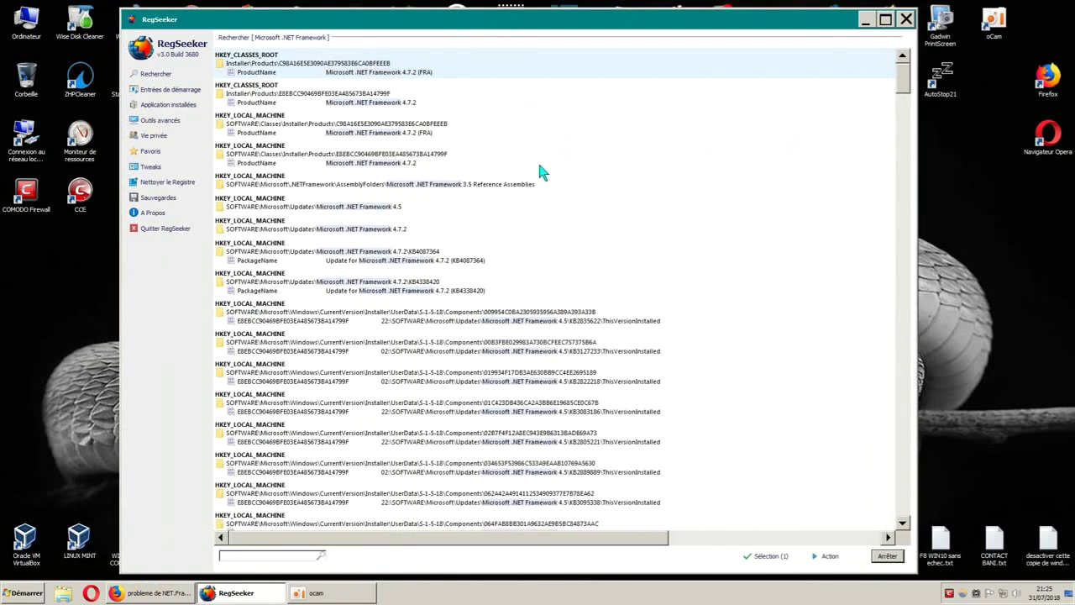
pyautogui.rightClick(360, 75)
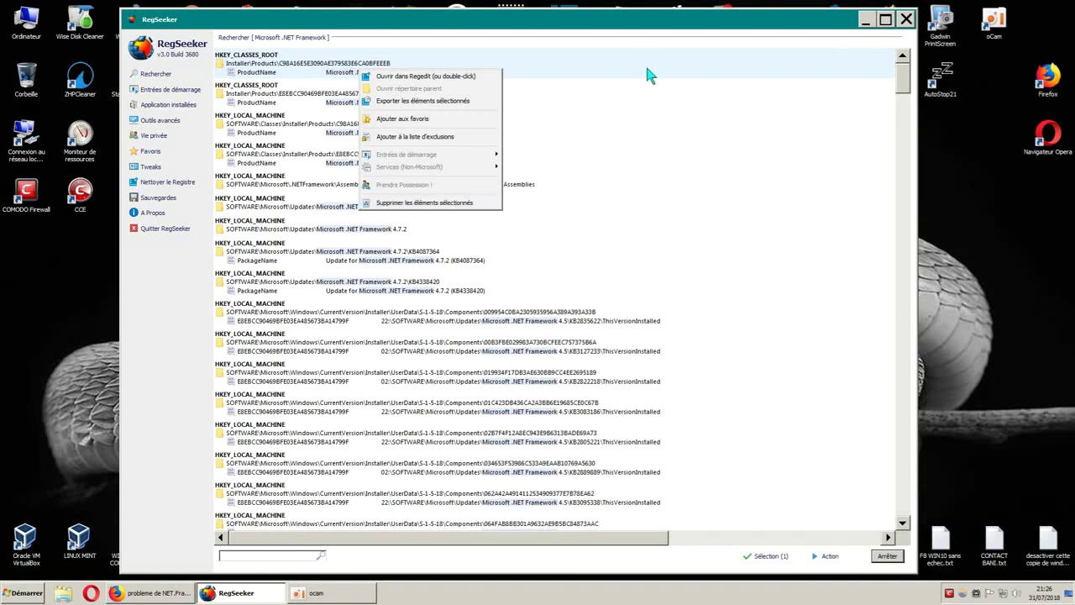
pyautogui.click(630, 24)
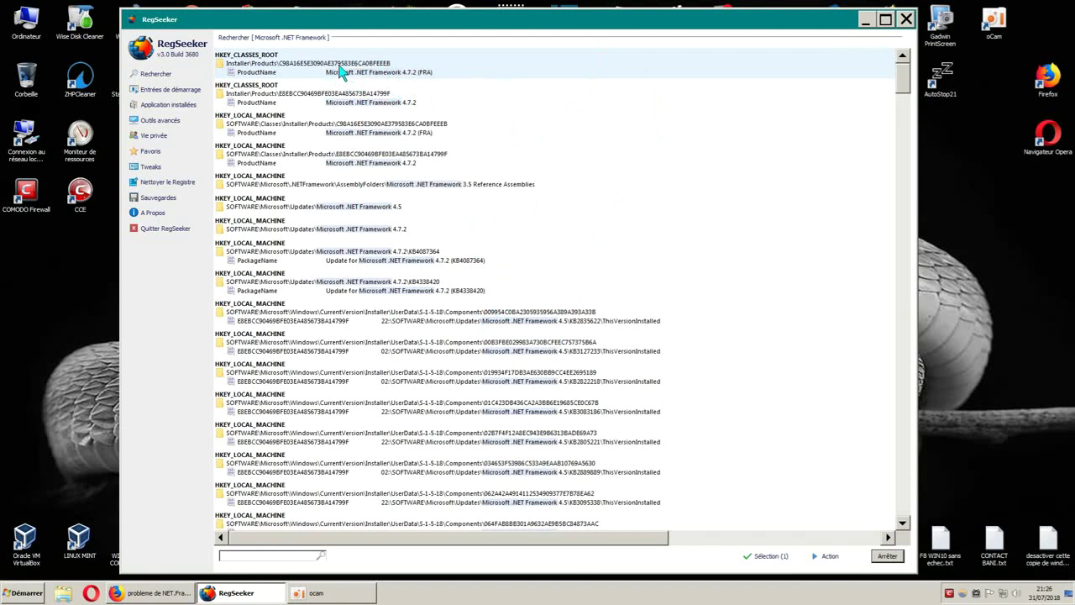
# Step: View the Microsoft .NET Framework 4.7.2 (FRA) result under HKEY_LOCAL_MACHINE in the Registry Editor, and close the editor
pyautogui.click(332, 102)
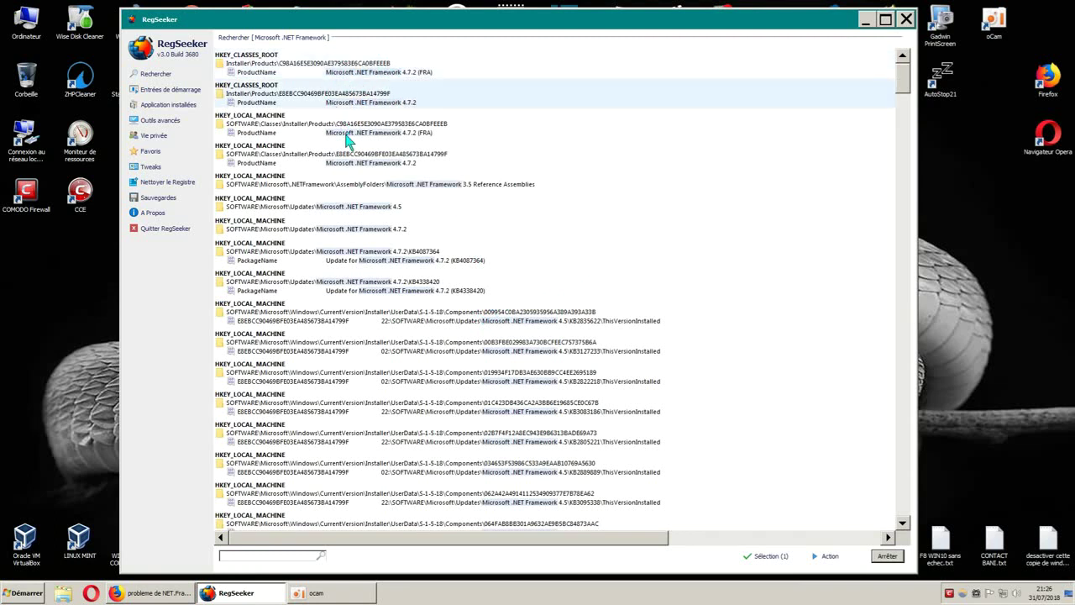
pyautogui.click(345, 133)
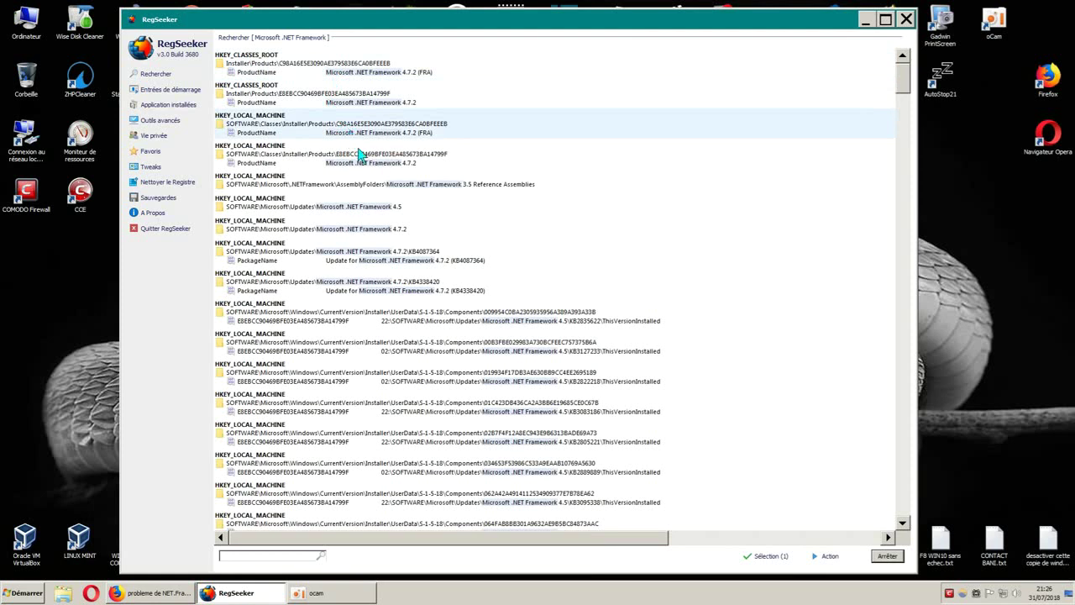
pyautogui.rightClick(347, 130)
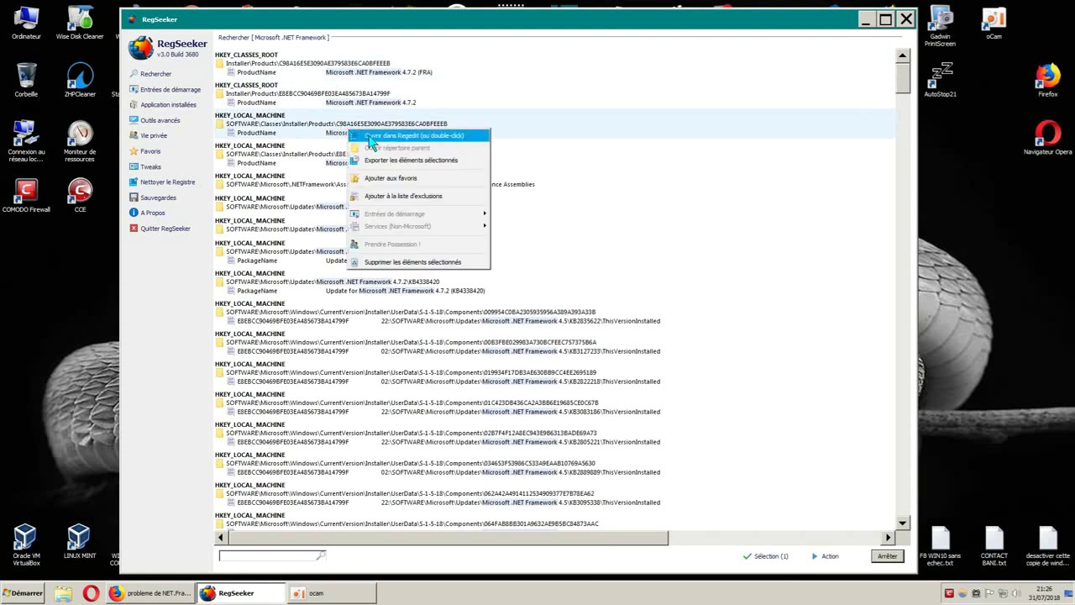
pyautogui.click(369, 136)
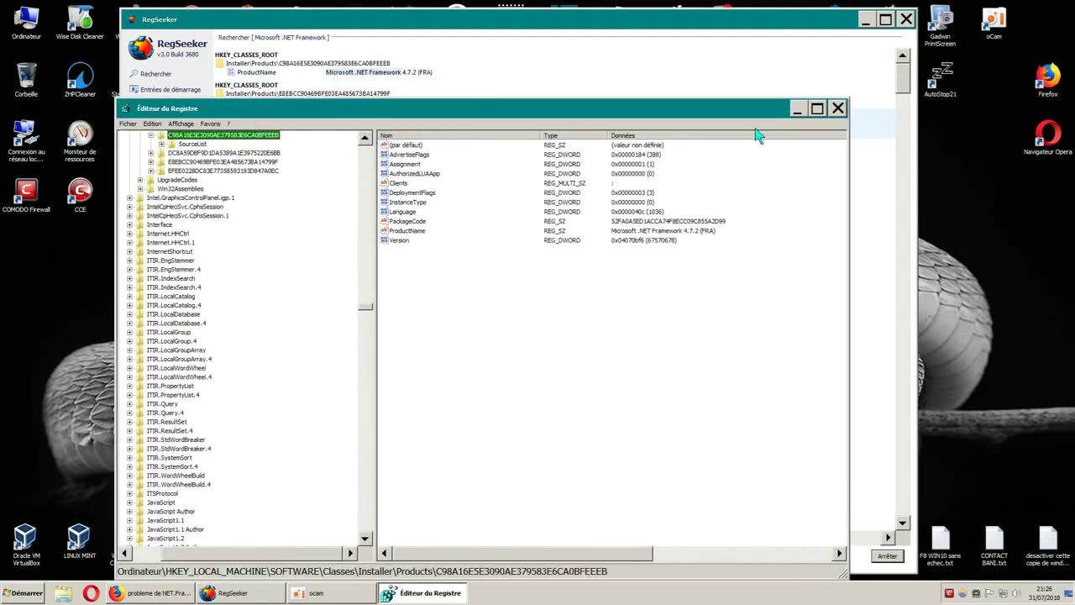
pyautogui.click(837, 109)
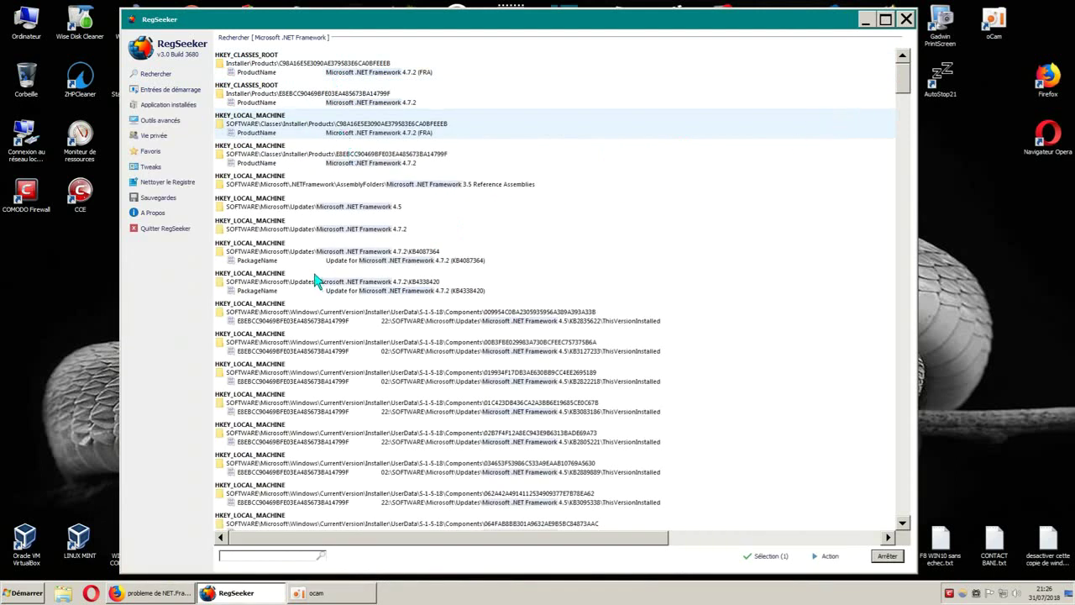
# Step: Check the option for deleting the selected HKEY_LOCAL_MACHINE result without applying it, and close RegSeeker
pyautogui.rightClick(356, 132)
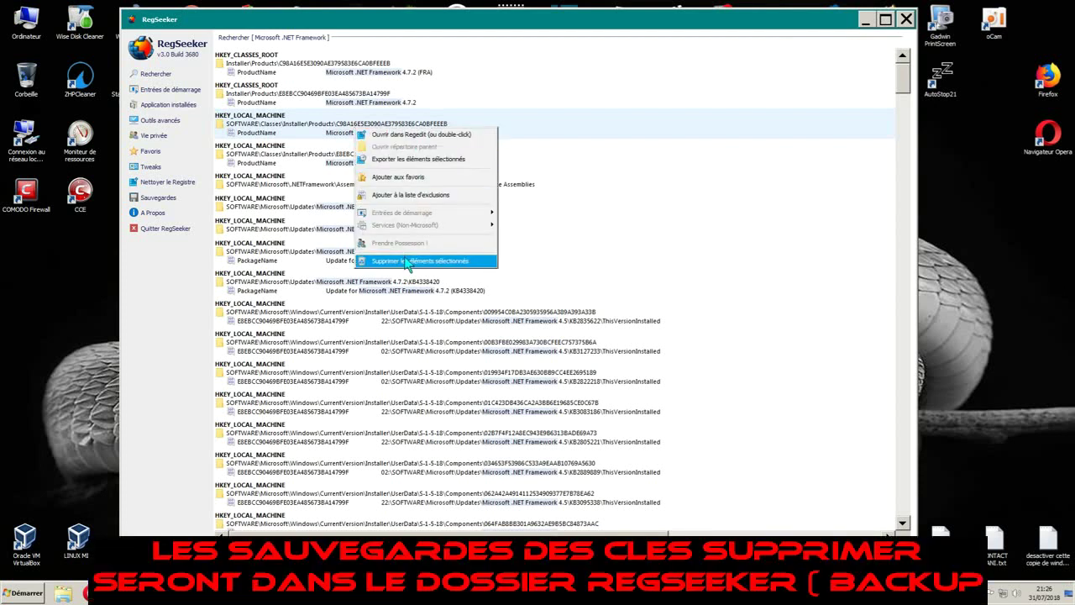
pyautogui.click(906, 86)
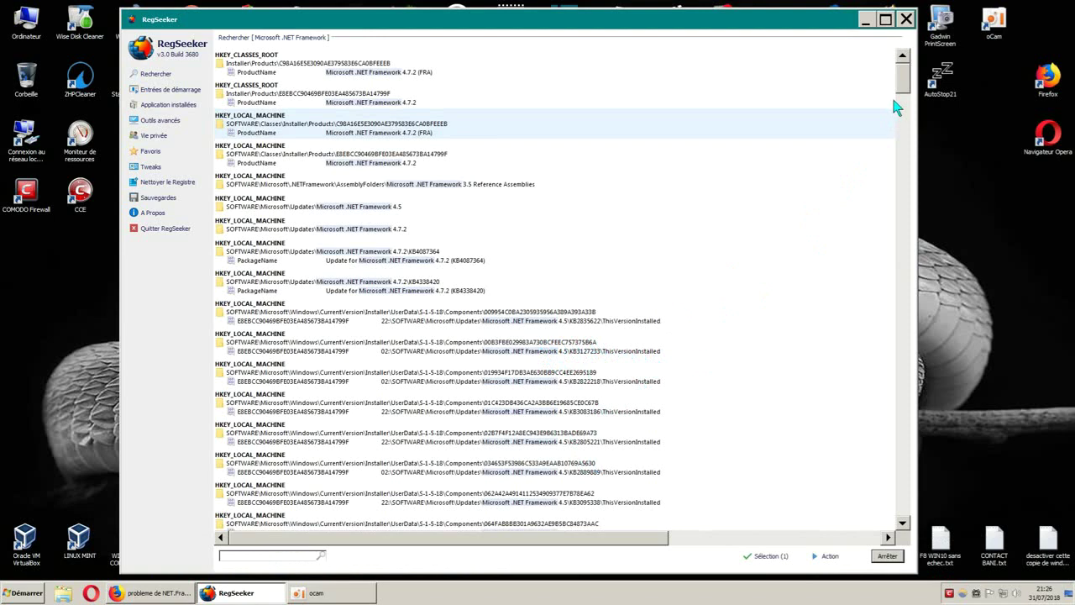
pyautogui.click(906, 19)
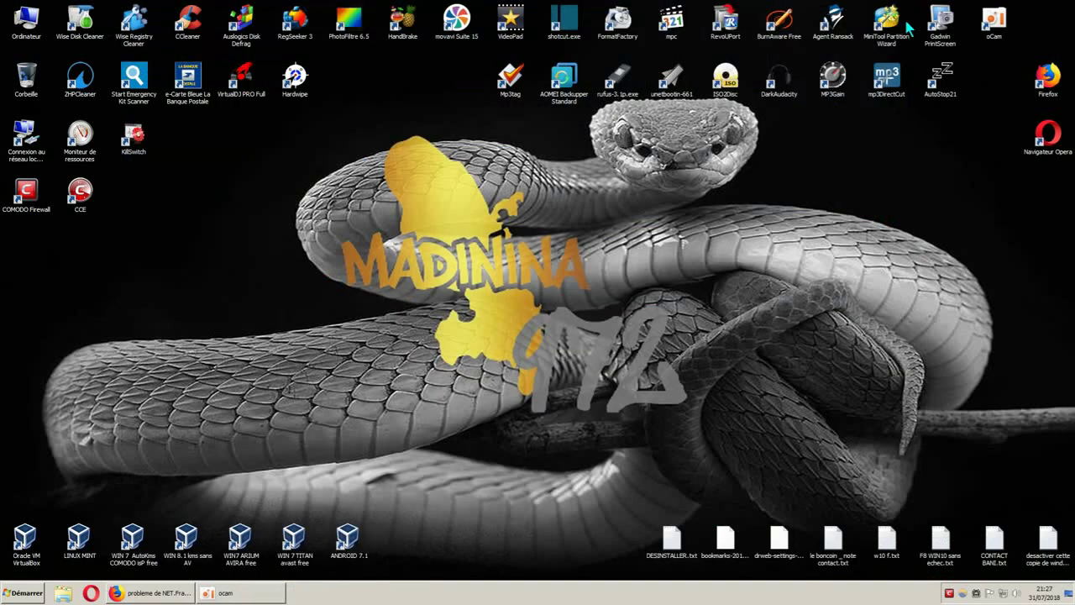